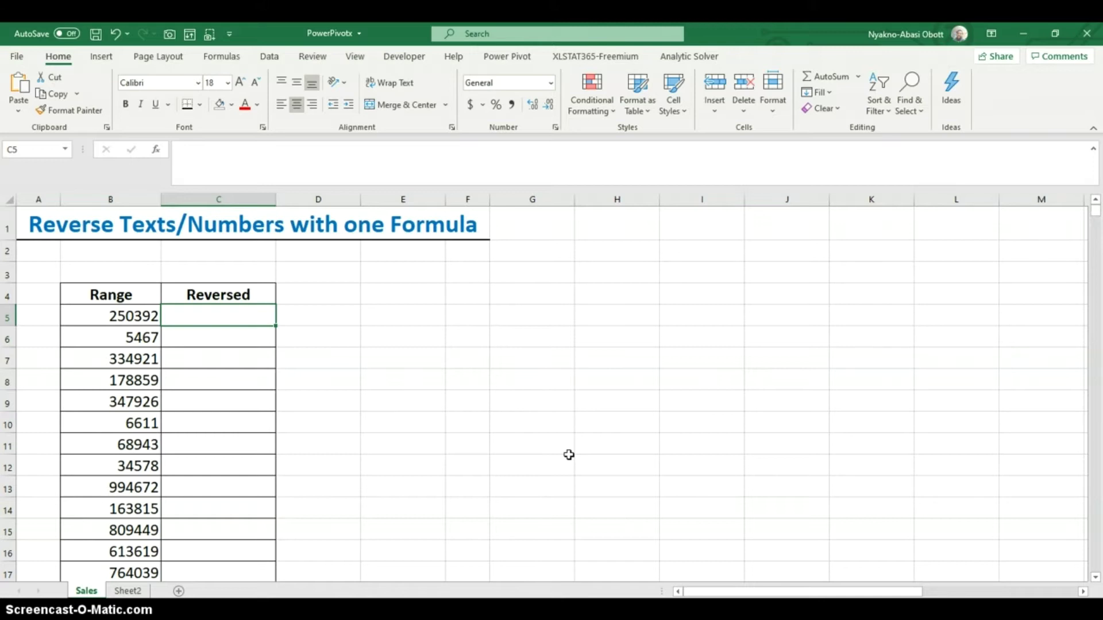
Look through the numbers listed in the Range column and the empty Reversed column beside them
{"action": "left_click", "coordinate": [217, 339]}
{"action": "scroll", "coordinate": [152, 353], "scroll_direction": "down", "scroll_amount": 2}
{"action": "scroll", "coordinate": [152, 354], "scroll_direction": "up", "scroll_amount": 2}
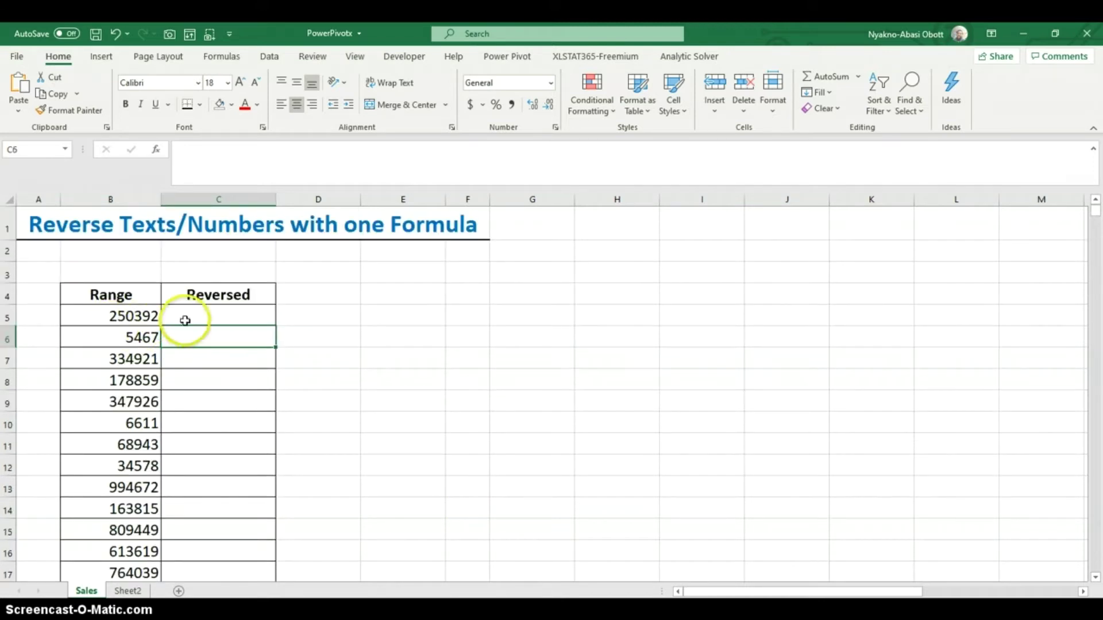
{"action": "left_click", "coordinate": [99, 313]}
{"action": "scroll", "coordinate": [144, 332], "scroll_direction": "down", "scroll_amount": 5}
{"action": "scroll", "coordinate": [101, 330], "scroll_direction": "up", "scroll_amount": 5}
{"action": "scroll", "coordinate": [172, 338], "scroll_direction": "down", "scroll_amount": 4}
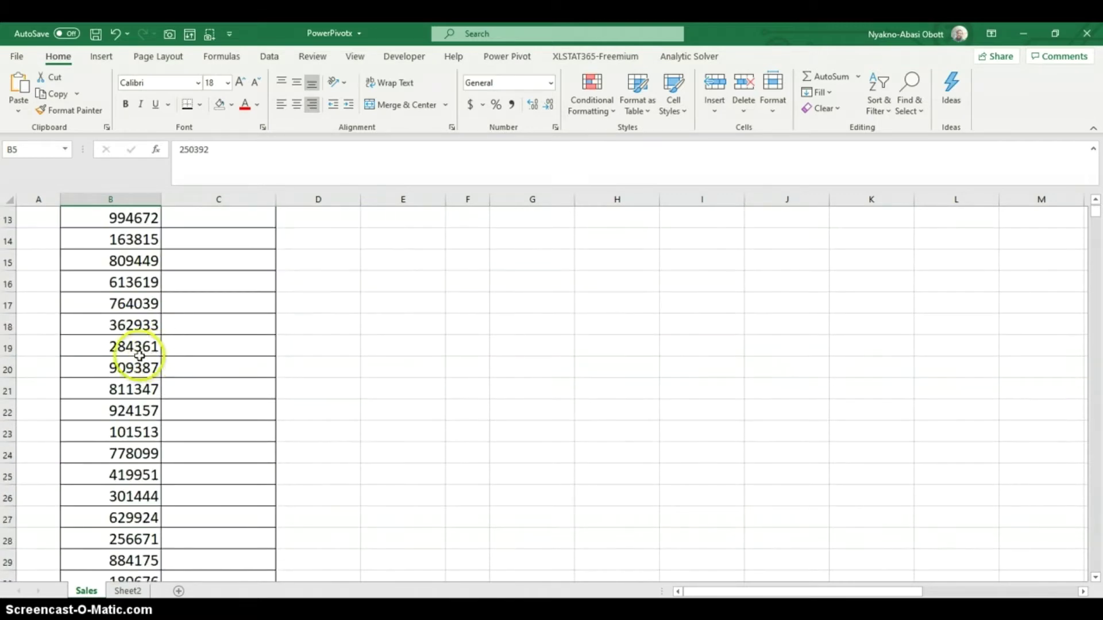
{"action": "scroll", "coordinate": [148, 327], "scroll_direction": "up", "scroll_amount": 4}
{"action": "scroll", "coordinate": [115, 339], "scroll_direction": "down", "scroll_amount": 6}
{"action": "scroll", "coordinate": [136, 350], "scroll_direction": "up", "scroll_amount": 6}
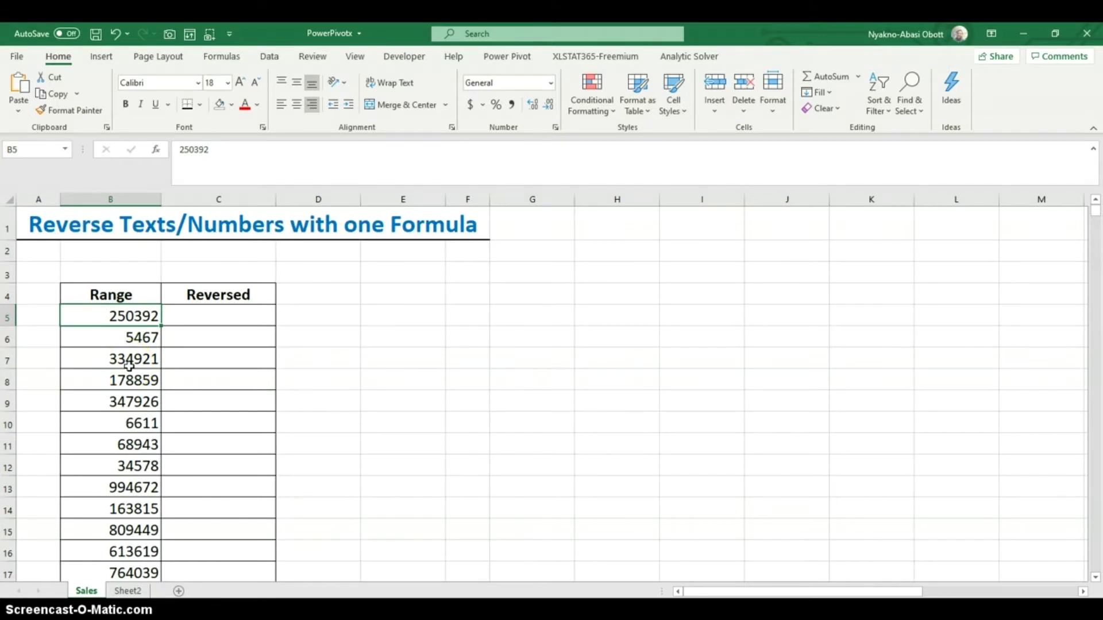
Enter 293052 in cell C5 as the manually reversed version of the first number in the Range column
{"action": "left_click", "coordinate": [217, 315]}
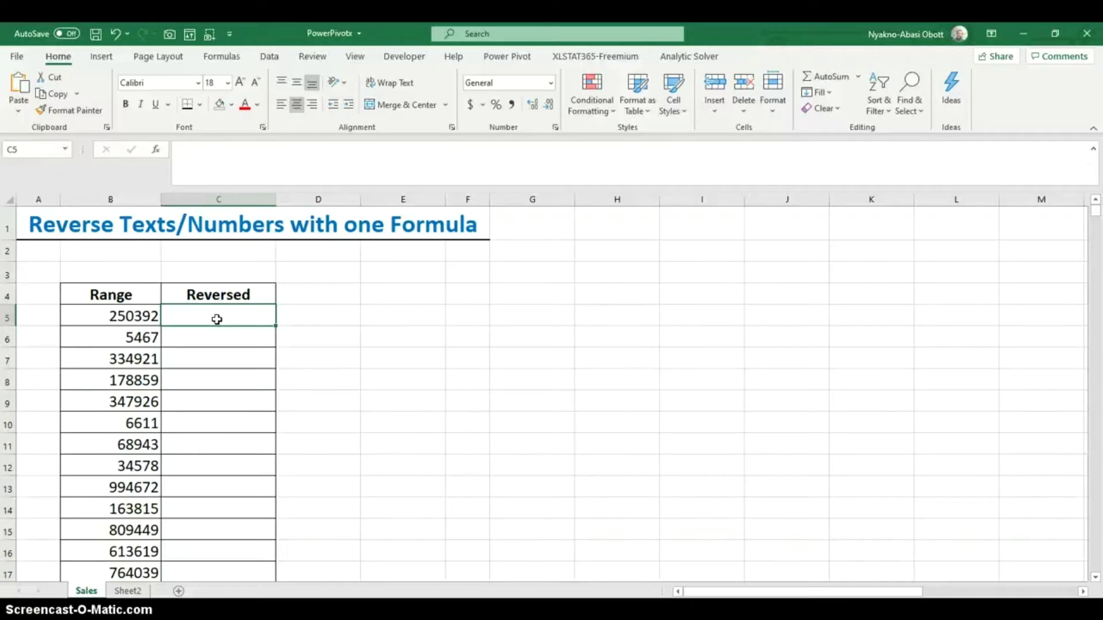
{"action": "left_click", "coordinate": [127, 311]}
{"action": "left_click", "coordinate": [214, 316]}
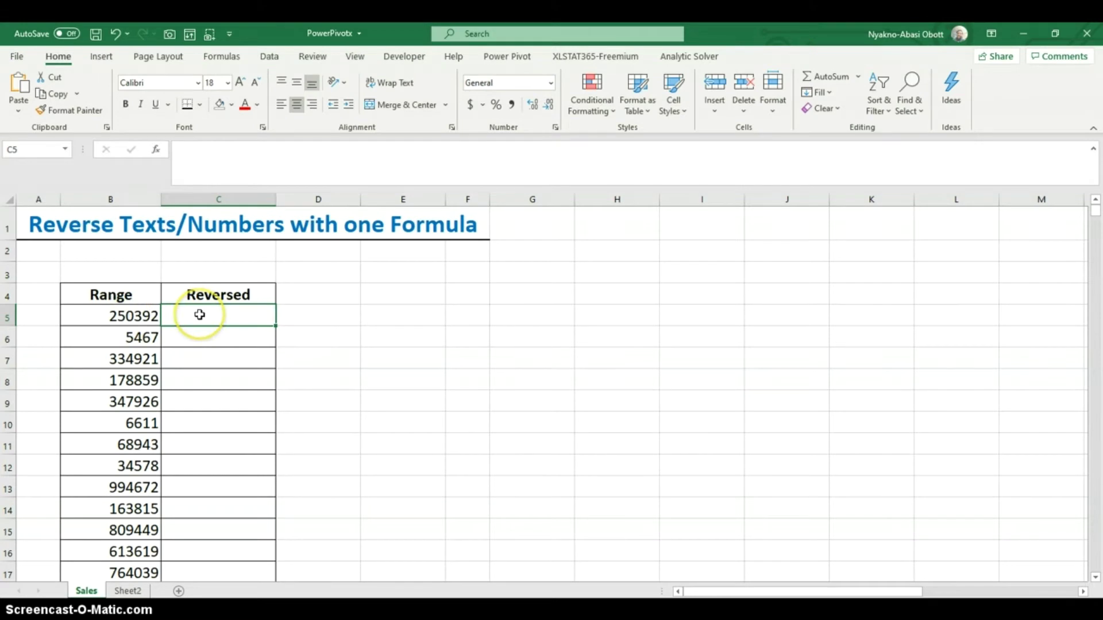
{"action": "type", "text": "293"}
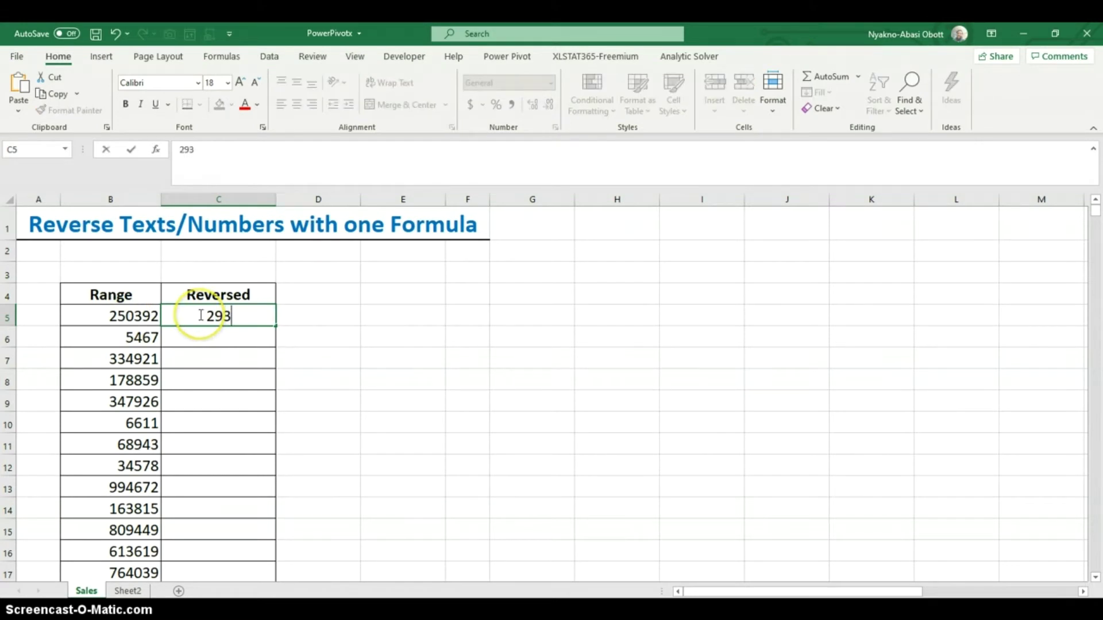
{"action": "type", "text": "052"}
{"action": "left_click", "coordinate": [222, 342]}
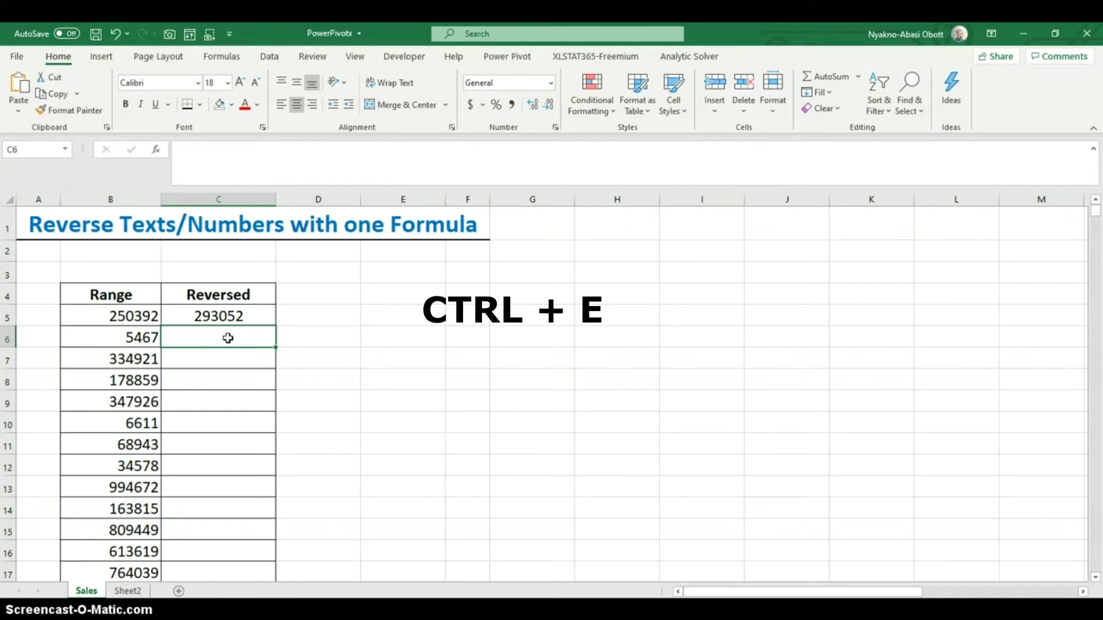
Flash Fill the rest of the Reversed column from cell C6, following the pattern in C5
{"action": "key", "text": "ctrl+e"}
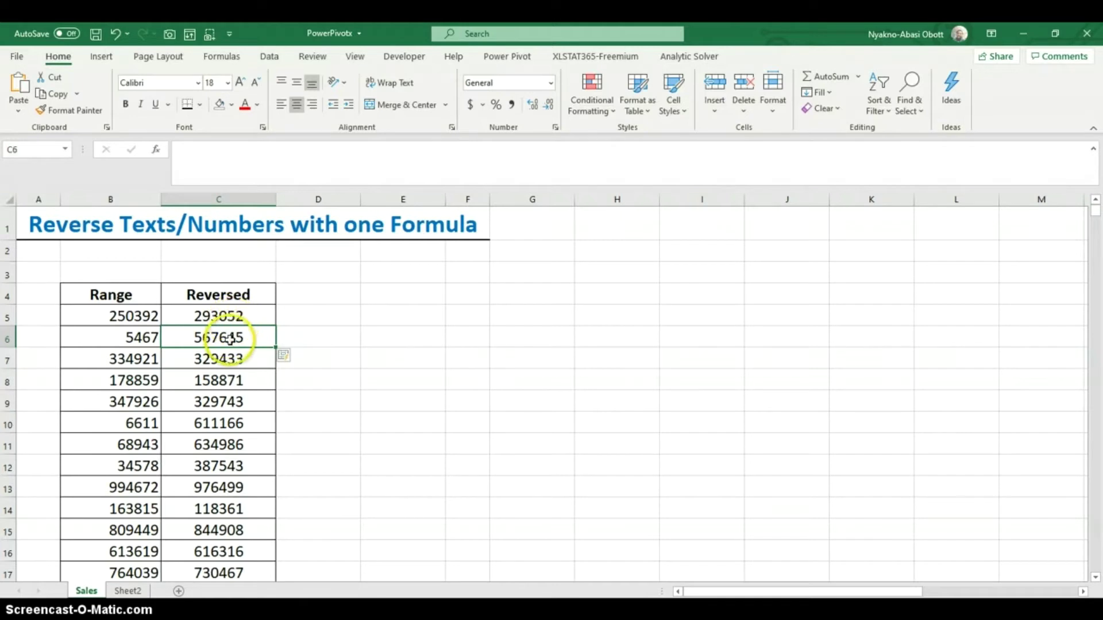
{"action": "scroll", "coordinate": [230, 338], "scroll_direction": "down", "scroll_amount": 1}
{"action": "scroll", "coordinate": [222, 345], "scroll_direction": "up", "scroll_amount": 1}
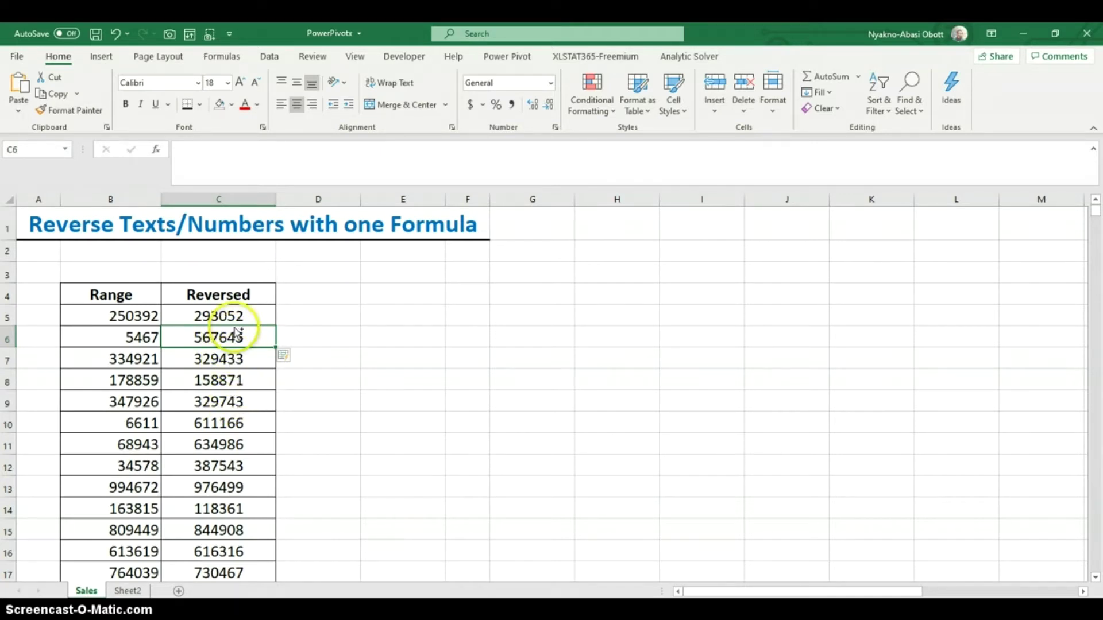
Undo the Flash Fill in the Reversed column and clear the sample value in cell C5
{"action": "key", "text": "ctrl+z"}
{"action": "left_click", "coordinate": [223, 316]}
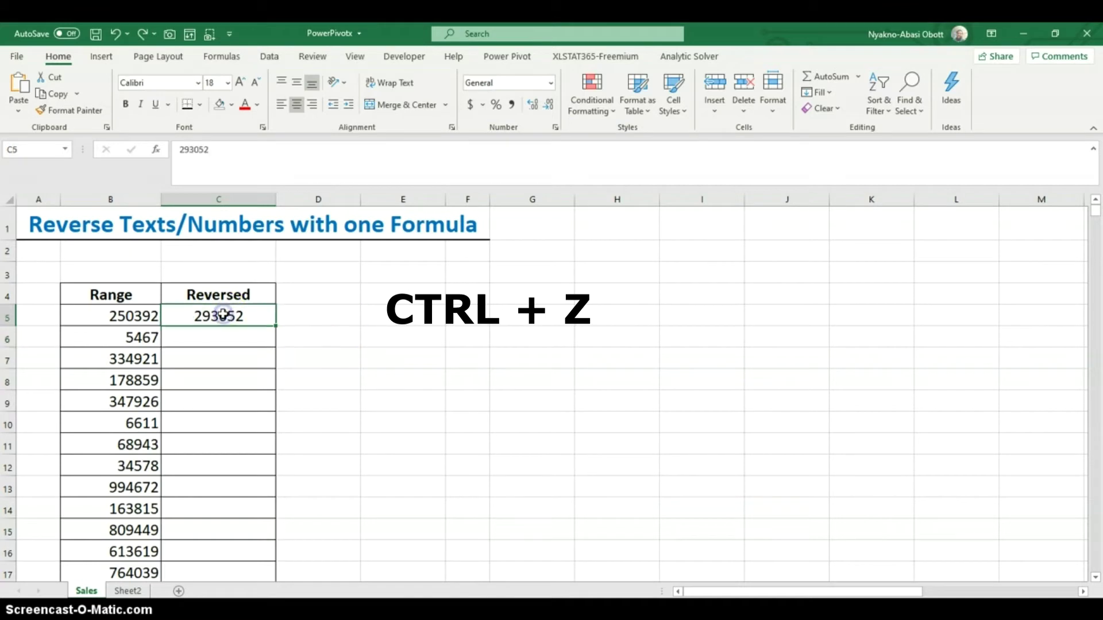
{"action": "key", "text": "Delete"}
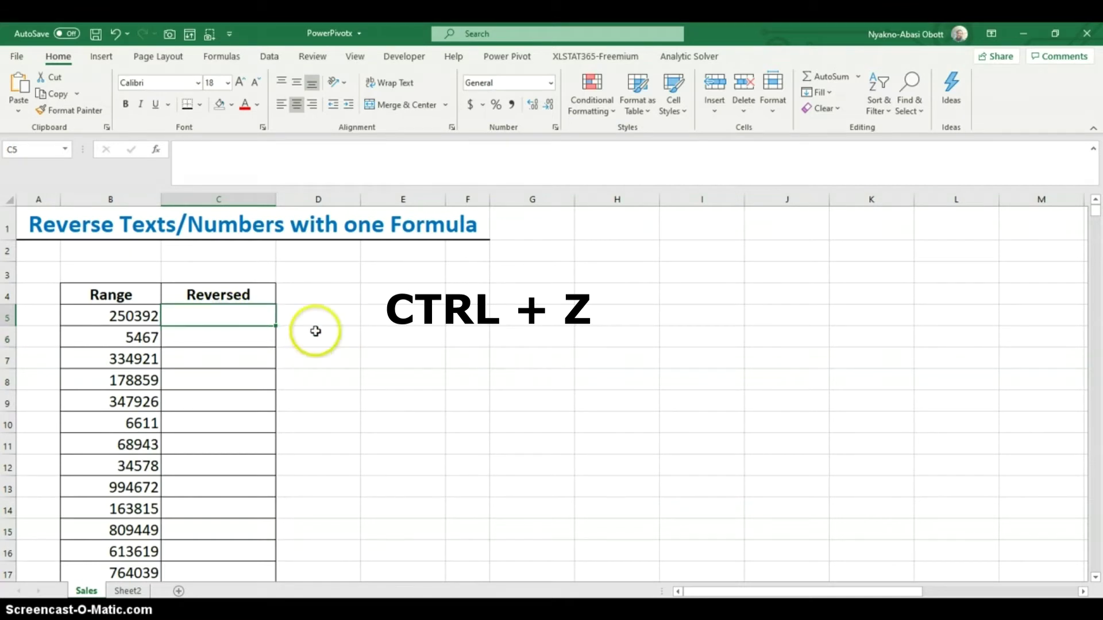
Enter =SEQUENCE(5,,1) in cell G5 to generate a vertical sequence of five rows starting at 1
{"action": "left_click", "coordinate": [504, 316]}
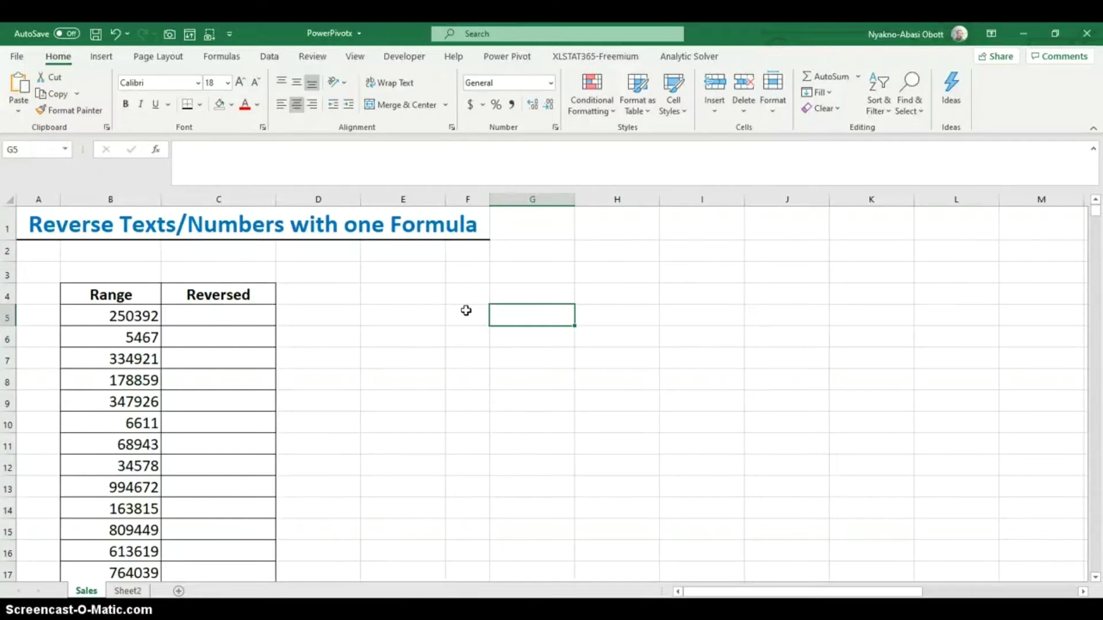
{"action": "type", "text": "=sequen"}
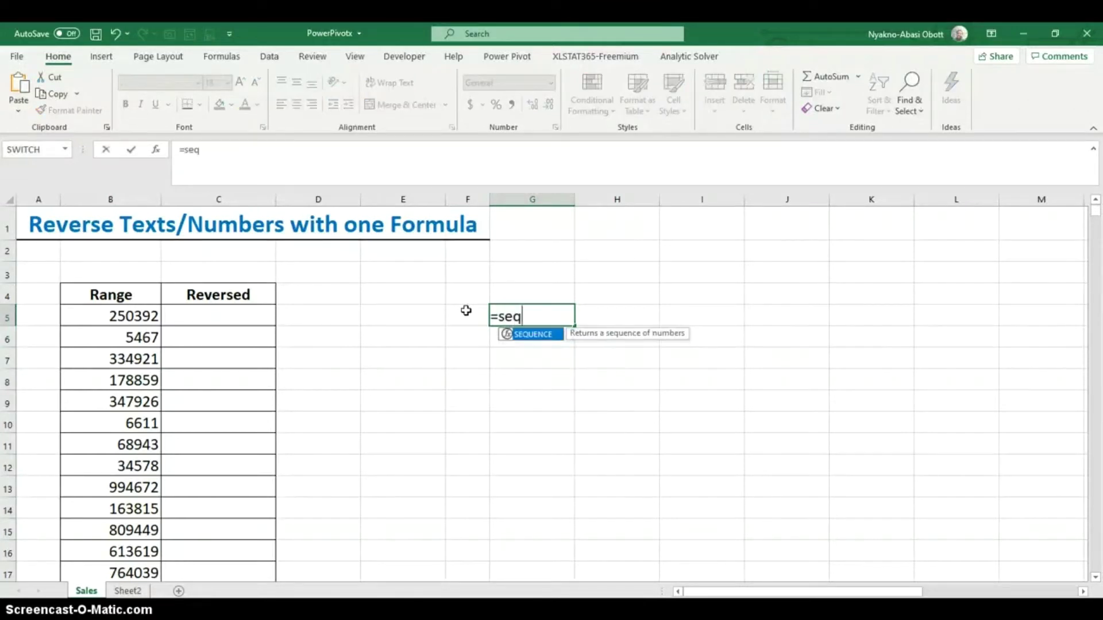
{"action": "type", "text": "ce"}
{"action": "key", "text": "Tab"}
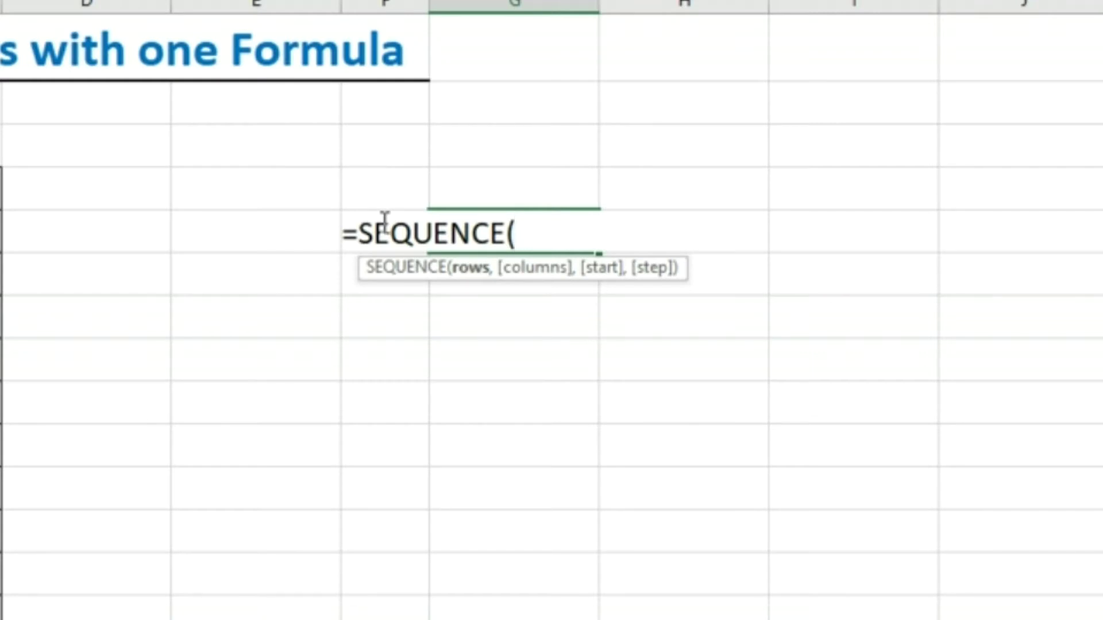
{"action": "type", "text": "5,"}
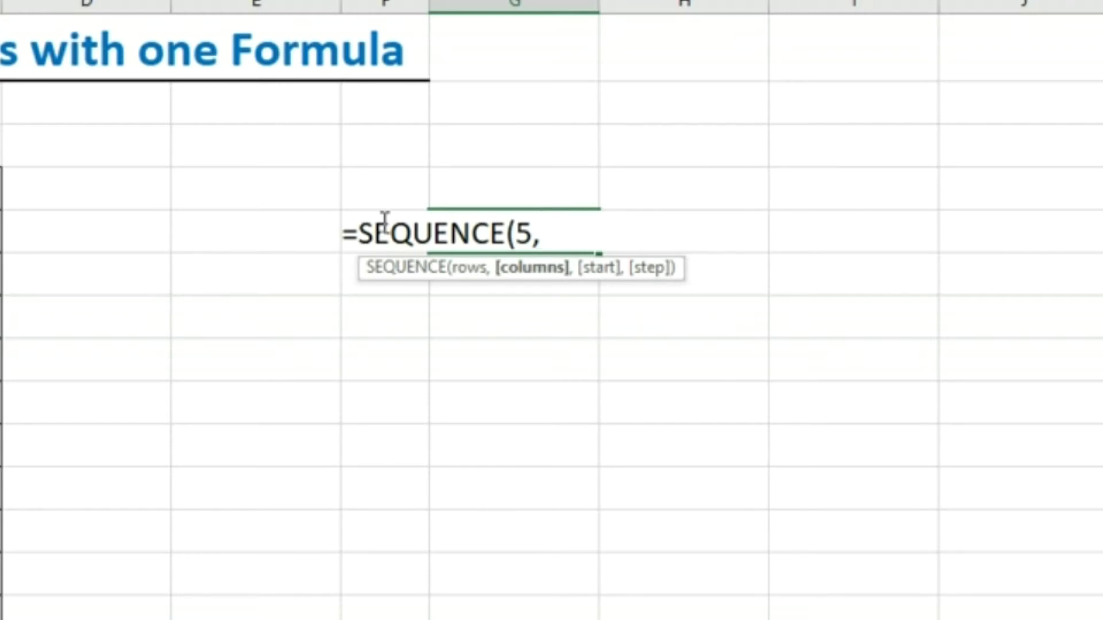
{"action": "type", "text": ","}
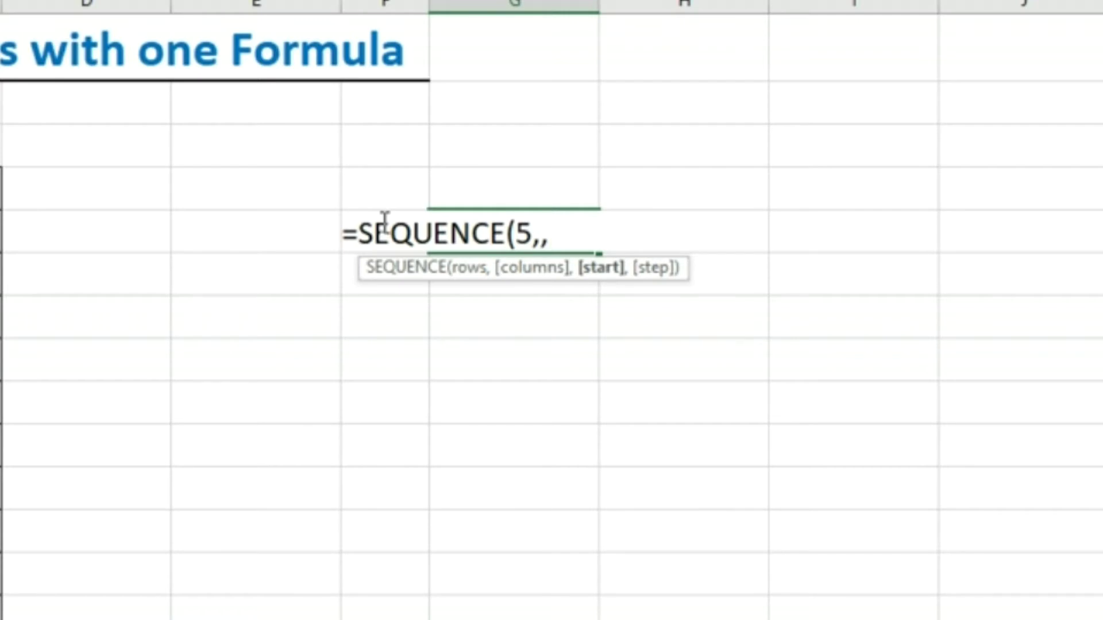
{"action": "type", "text": "1"}
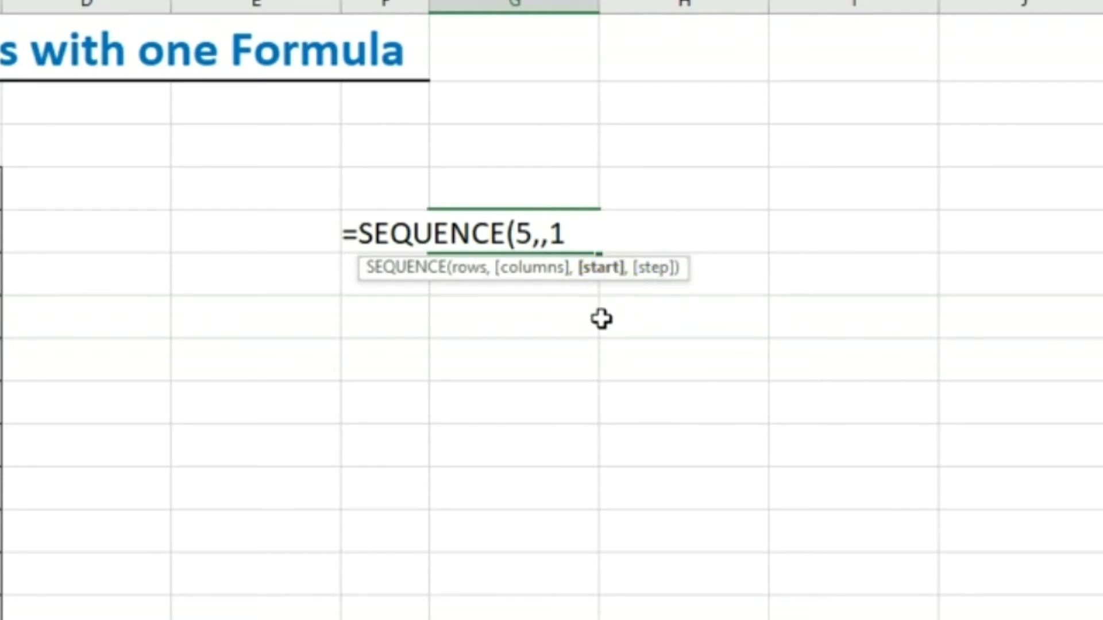
{"action": "type", "text": ")"}
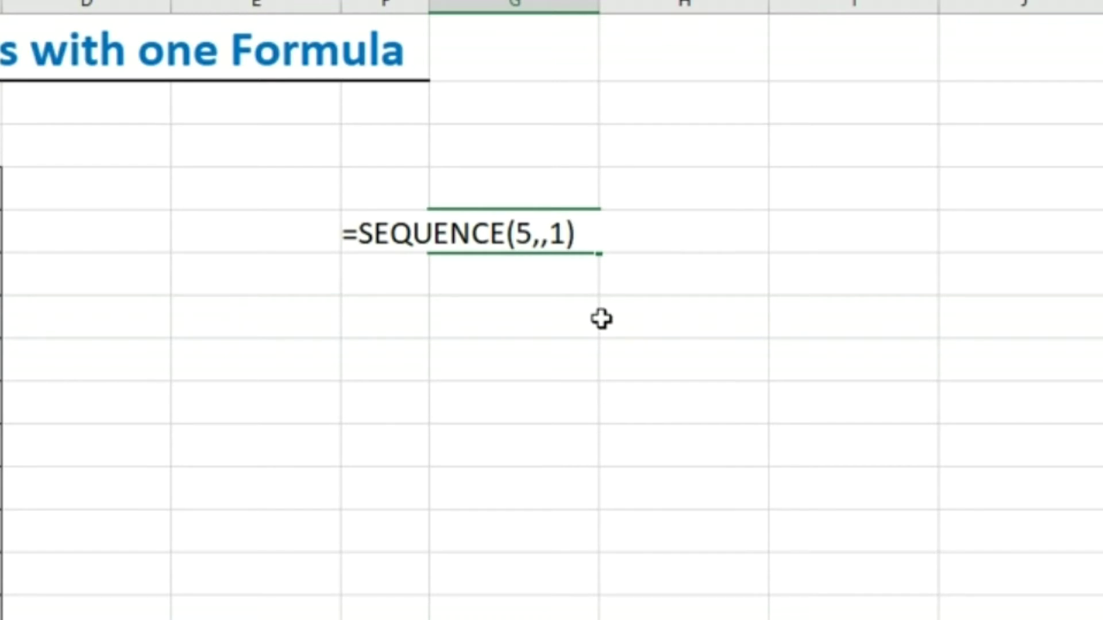
{"action": "key", "text": "Return"}
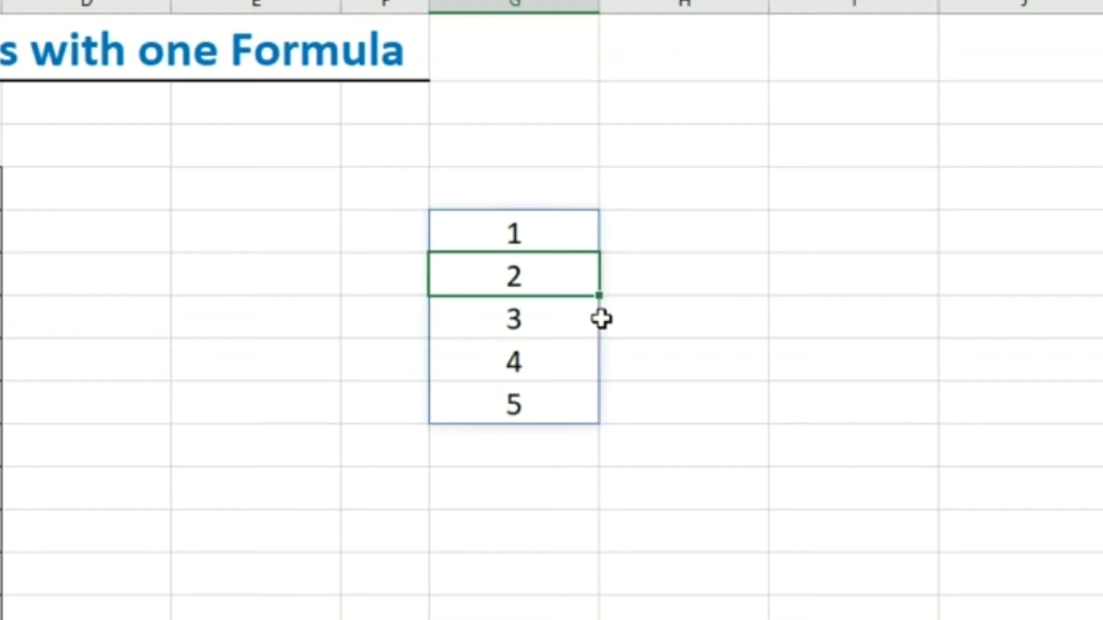
Change the formula in G5 to =SEQUENCE(,5,1) so the sequence runs across five columns
{"action": "left_click", "coordinate": [526, 220]}
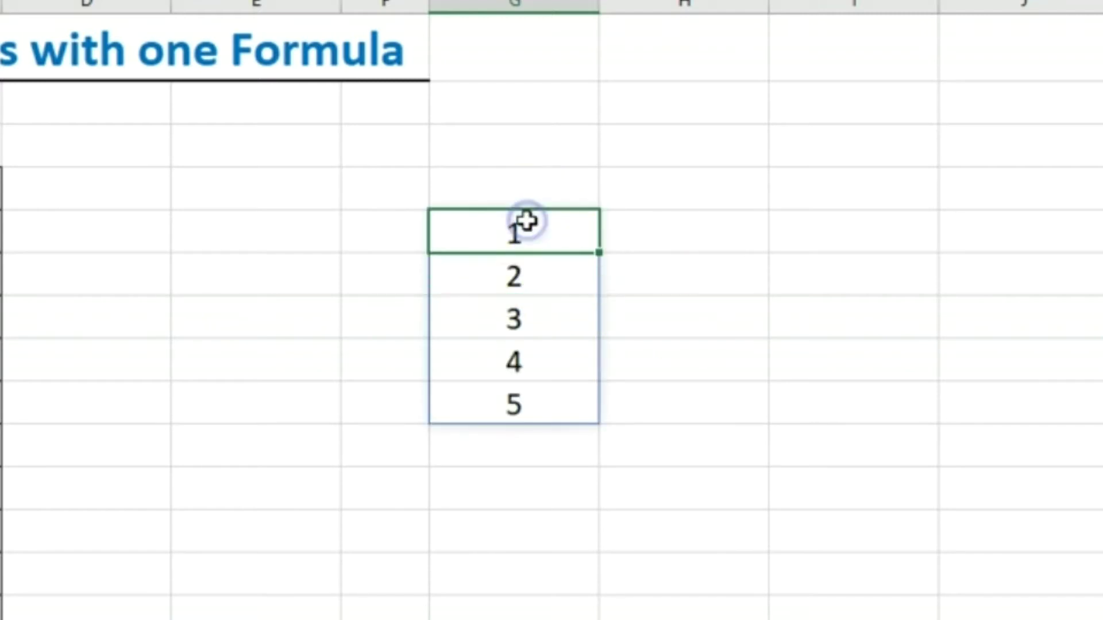
{"action": "double_click", "coordinate": [512, 223]}
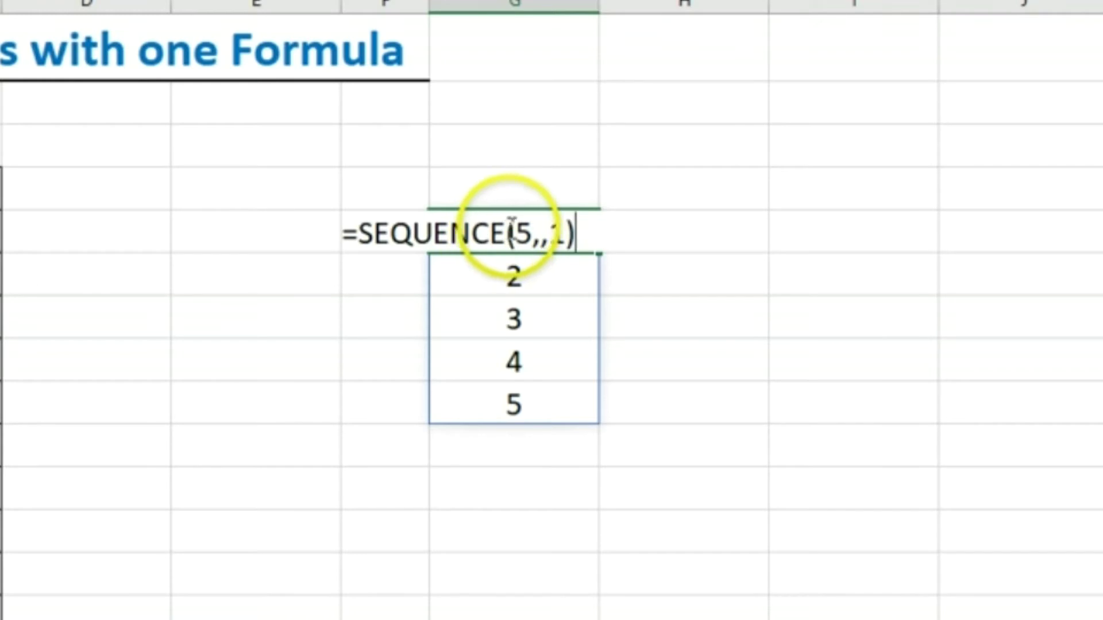
{"action": "left_click_drag", "start_coordinate": [513, 229], "coordinate": [576, 231]}
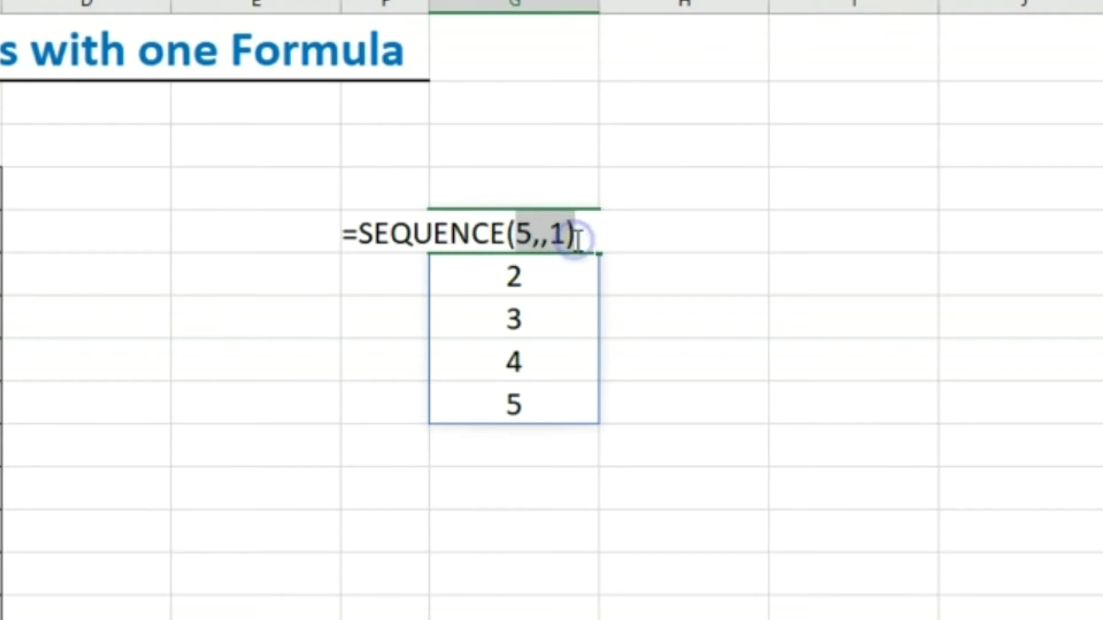
{"action": "key", "text": "BackSpace"}
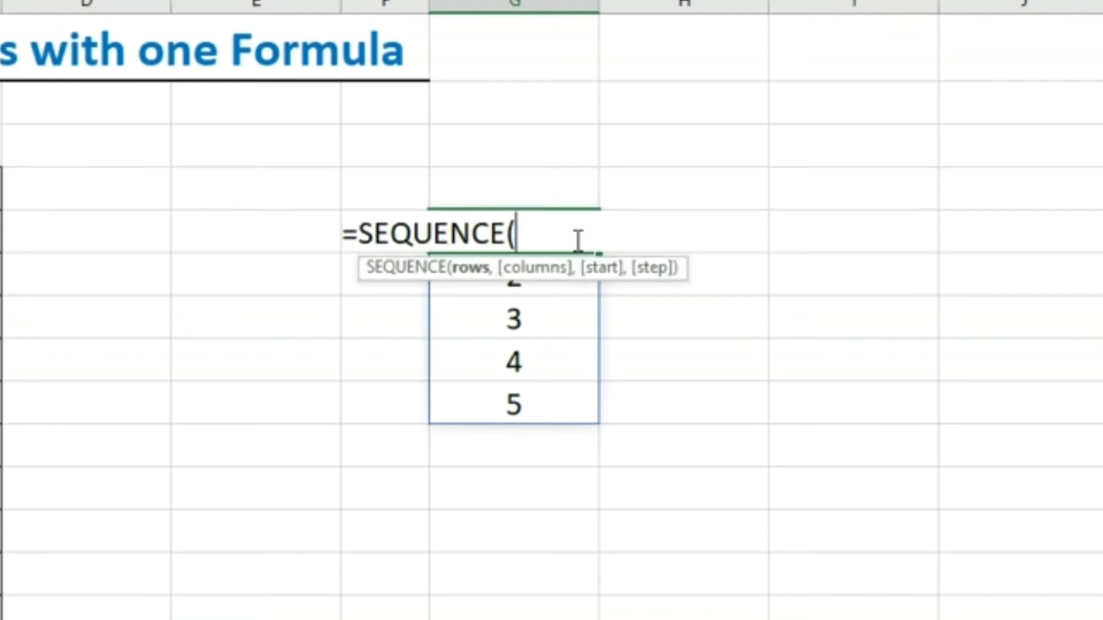
{"action": "type", "text": ","}
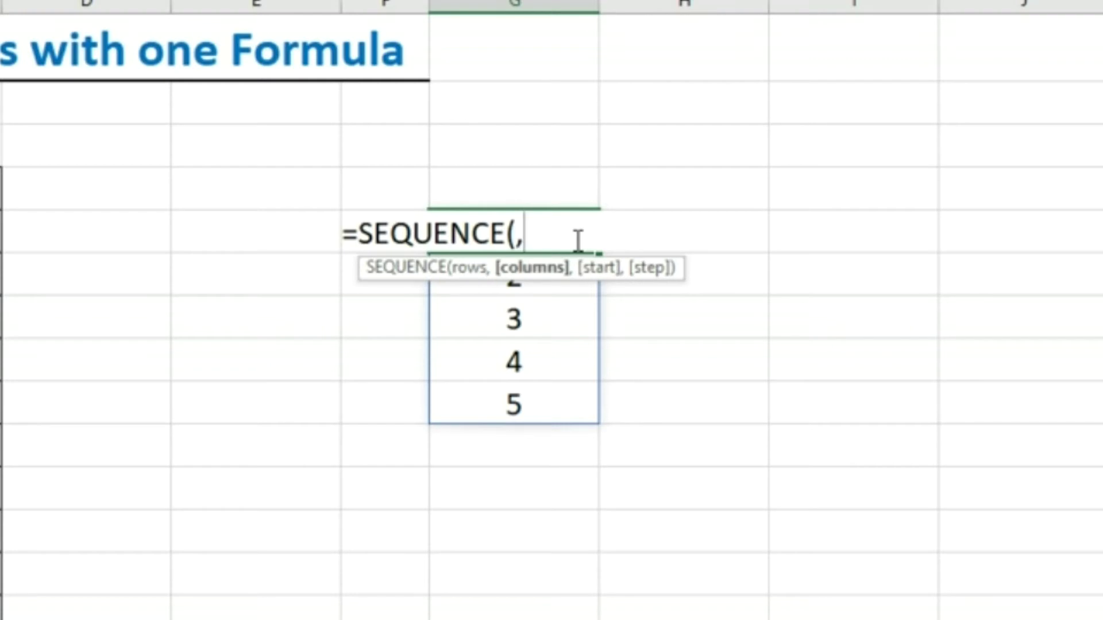
{"action": "type", "text": "5,1"}
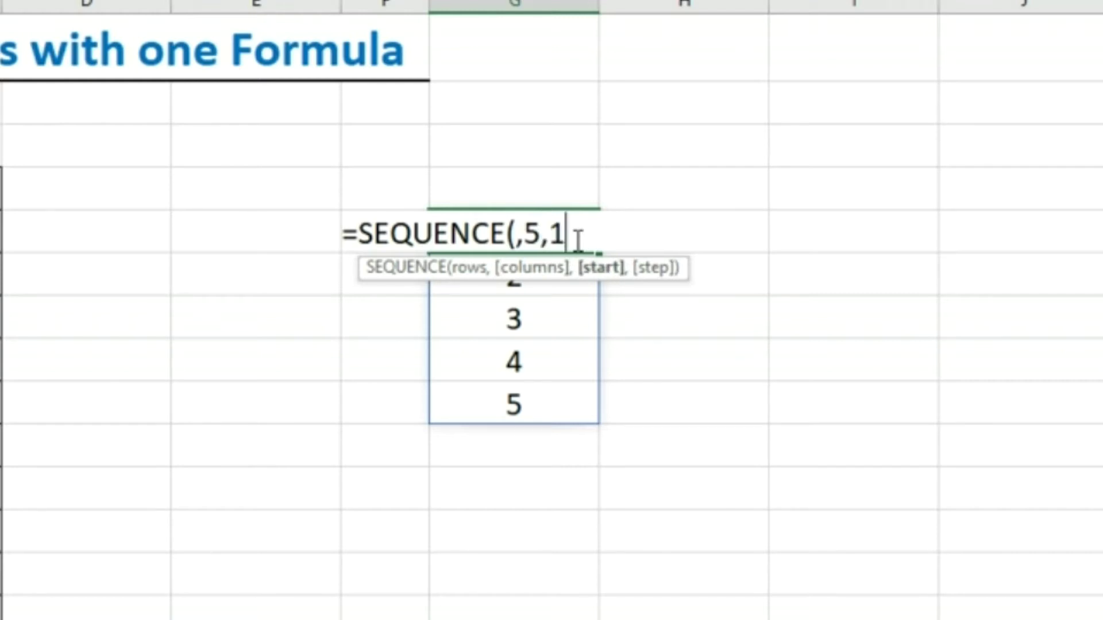
{"action": "type", "text": ")"}
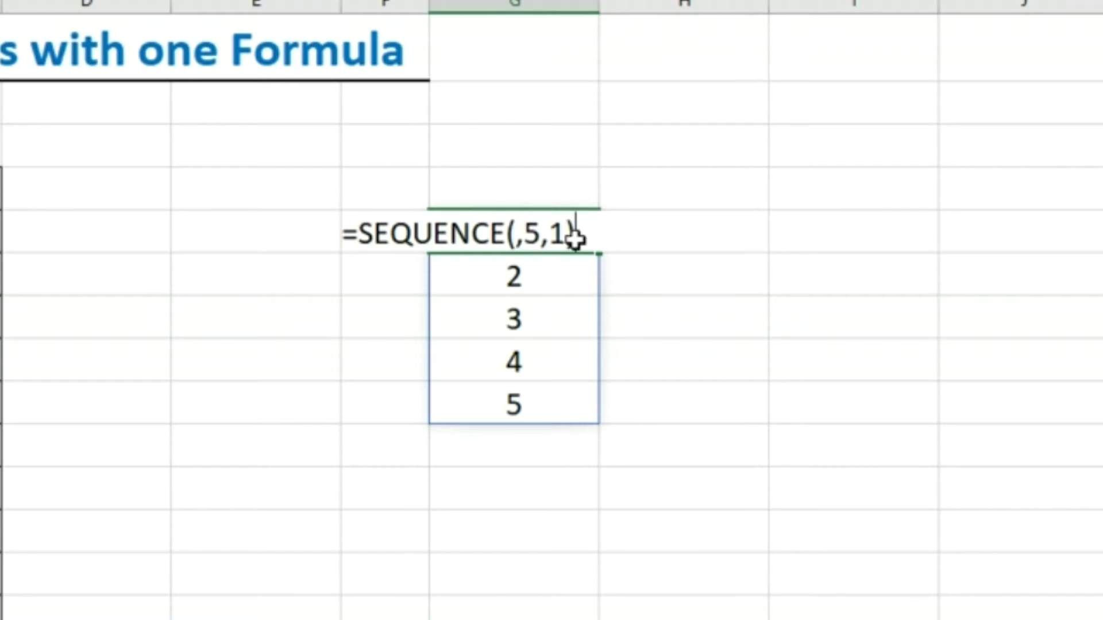
{"action": "key", "text": "Return"}
Delete the horizontal sequence from cells G5 to K5
{"action": "left_click_drag", "start_coordinate": [523, 275], "coordinate": [990, 281]}
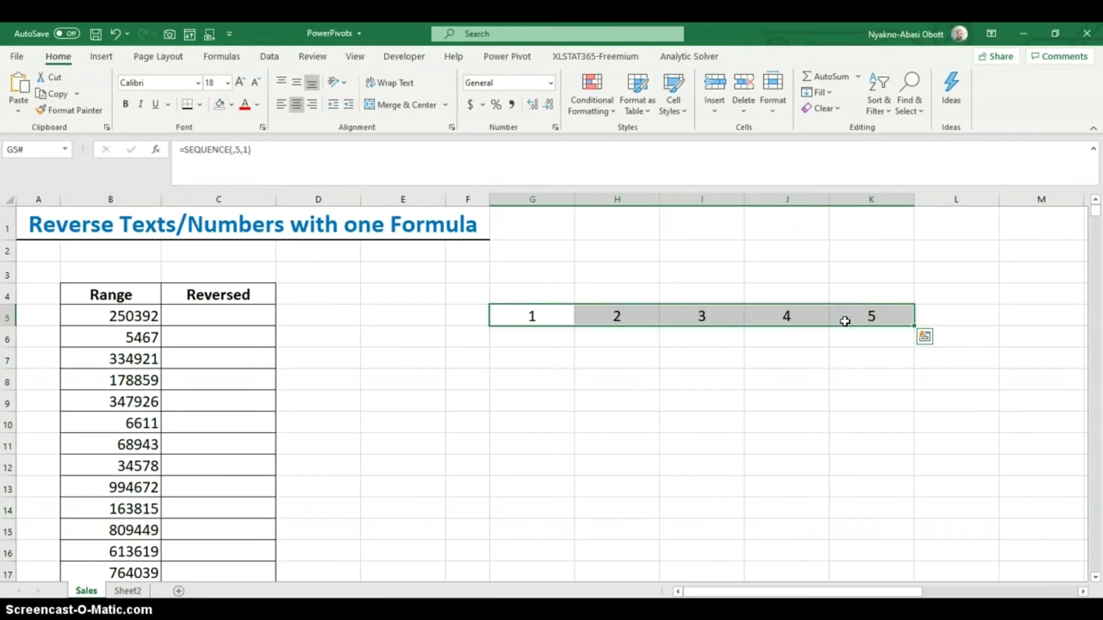
{"action": "key", "text": "Delete"}
{"action": "left_click", "coordinate": [525, 339]}
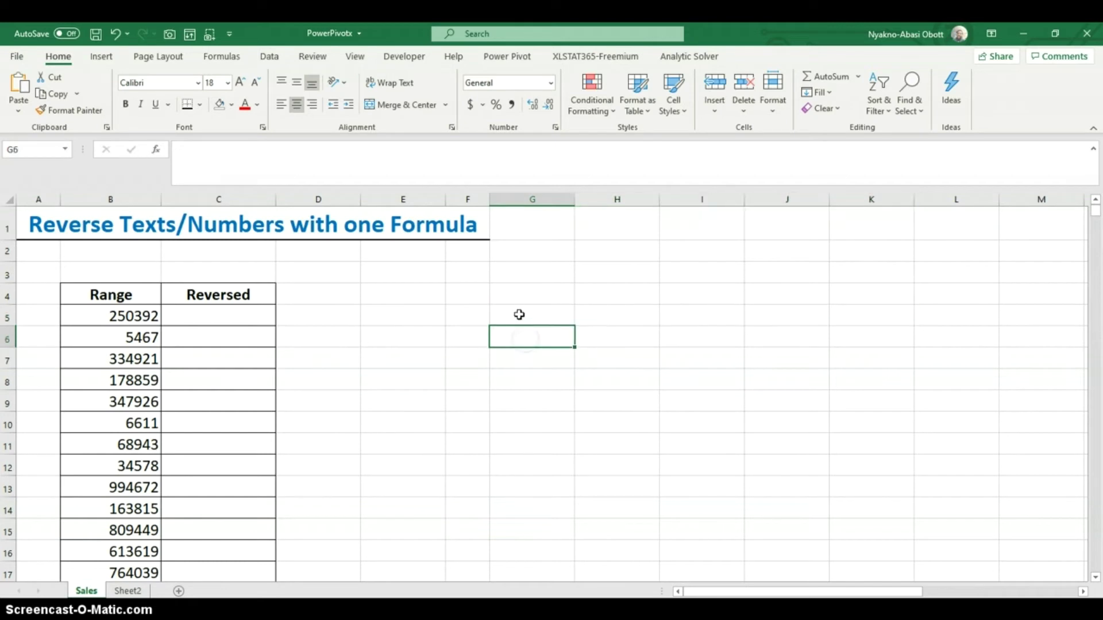
Enter =LEN(B5) in cell G5 to count the characters of the first number in the Range column
{"action": "left_click", "coordinate": [519, 314]}
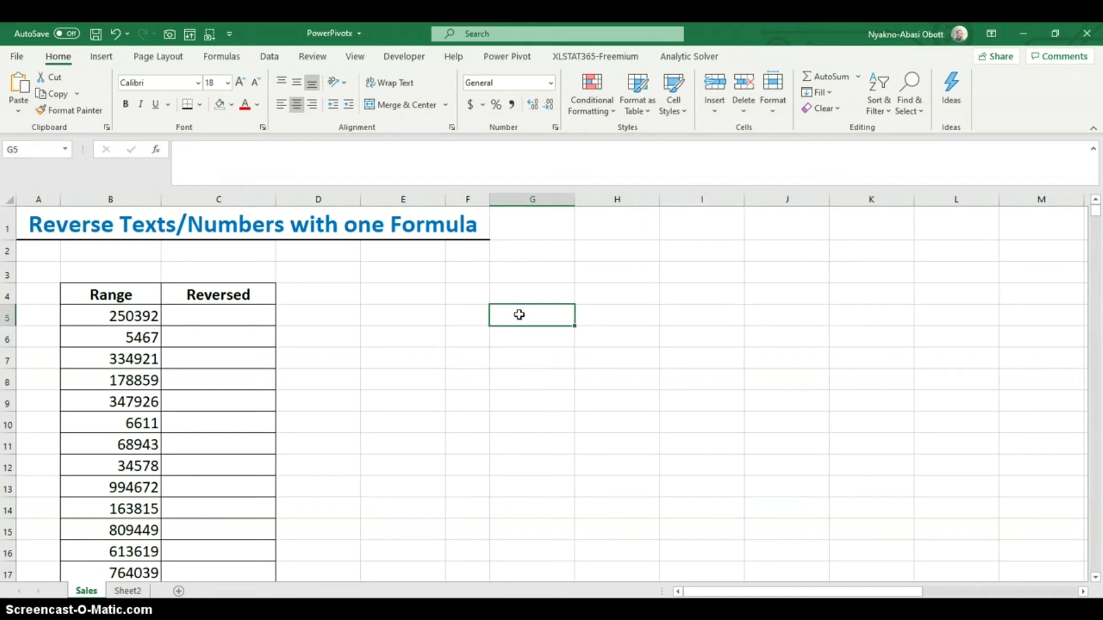
{"action": "type", "text": "="}
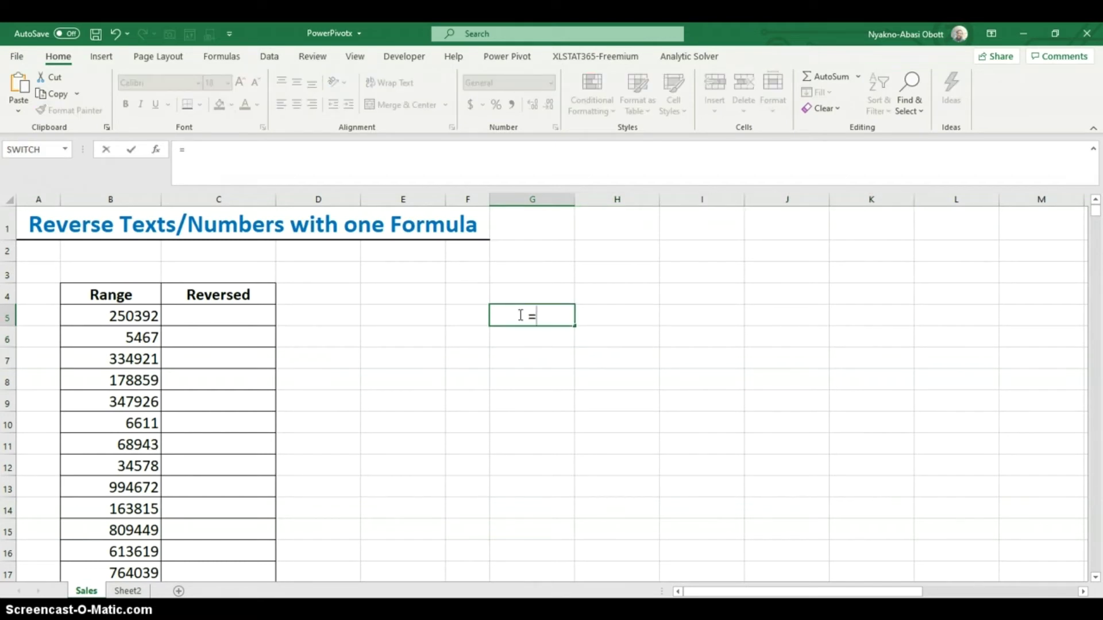
{"action": "type", "text": "len"}
{"action": "key", "text": "Tab"}
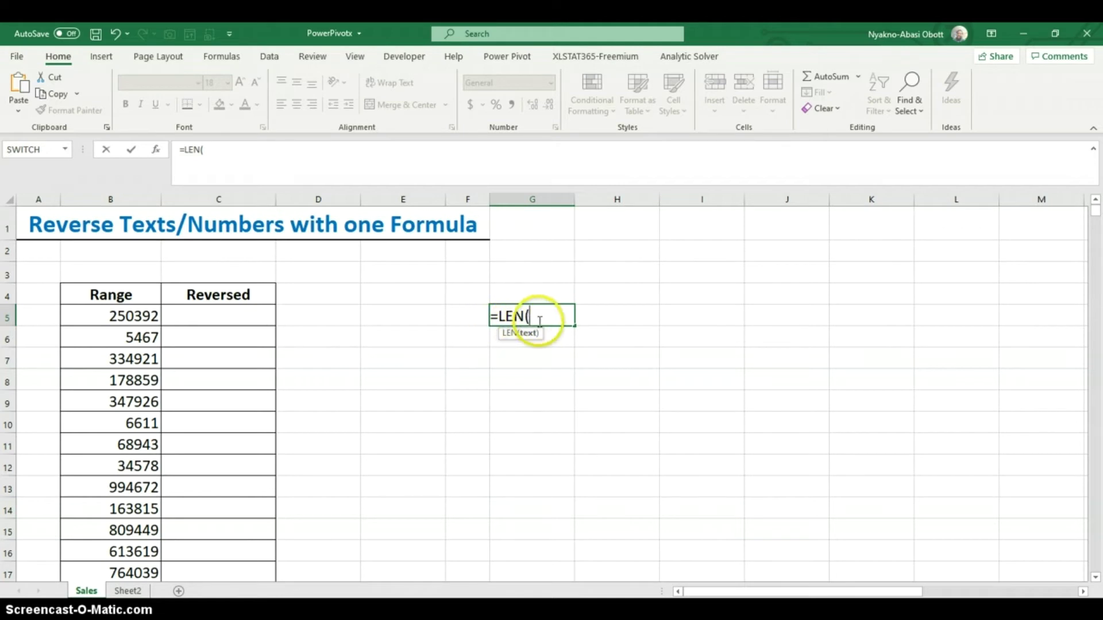
{"action": "left_click", "coordinate": [137, 315]}
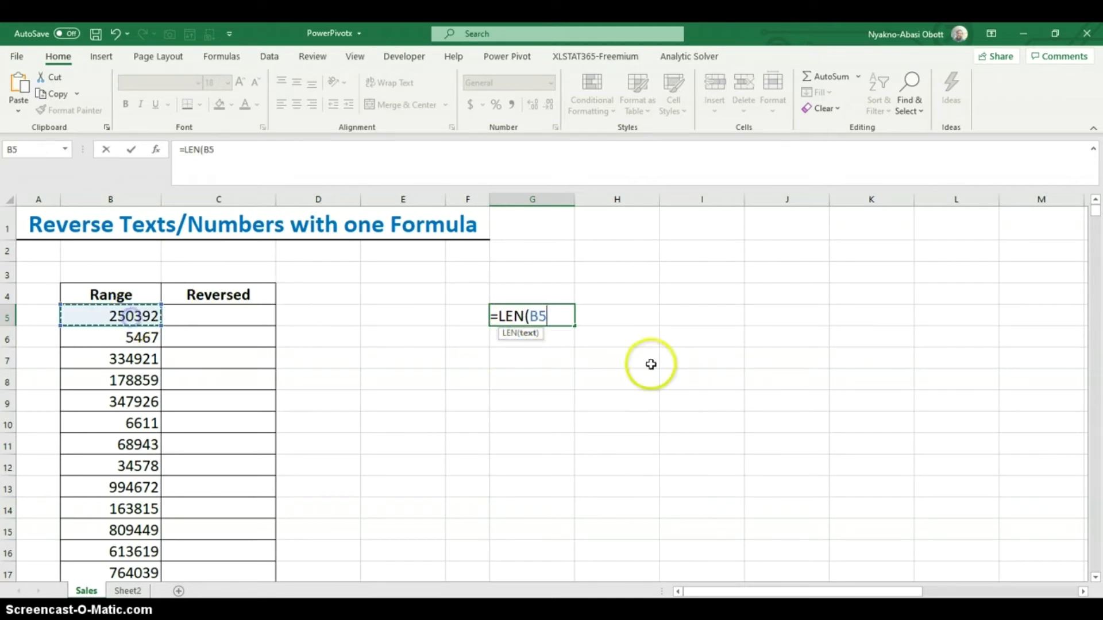
{"action": "type", "text": ")"}
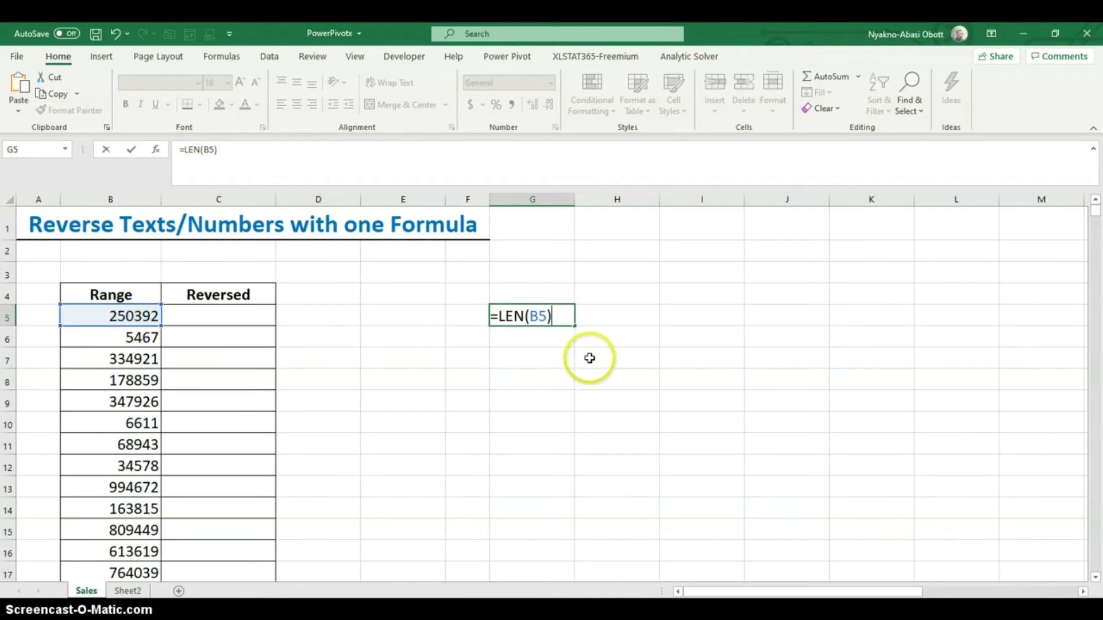
{"action": "key", "text": "Return"}
Change the formula in G5 to =LEN(B10) to count that number's characters, and clear the cell
{"action": "left_click", "coordinate": [545, 314]}
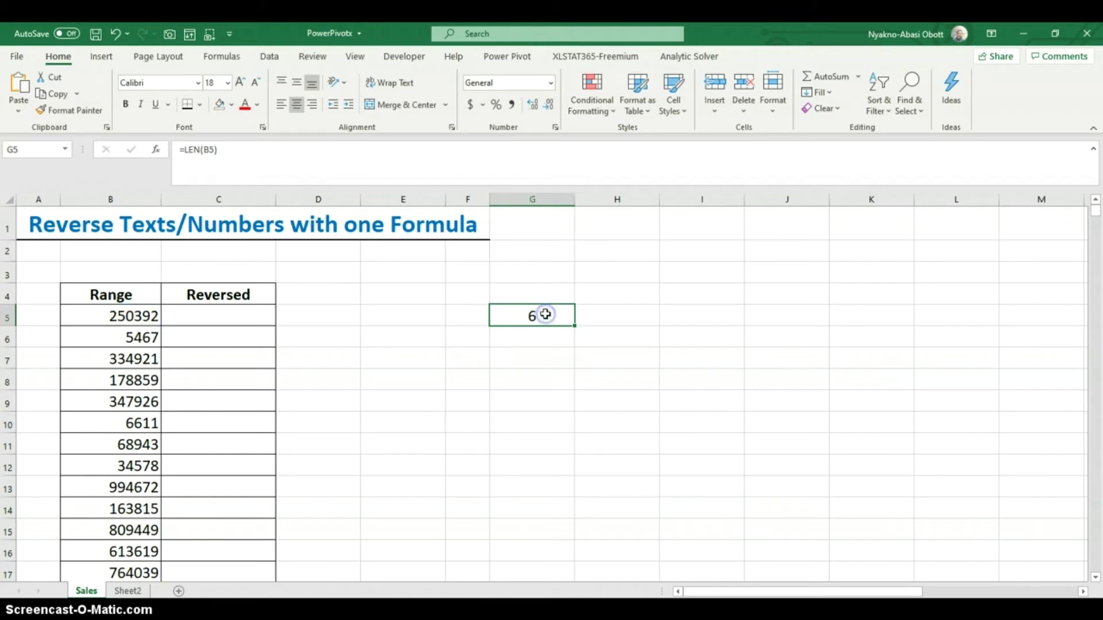
{"action": "double_click", "coordinate": [545, 315]}
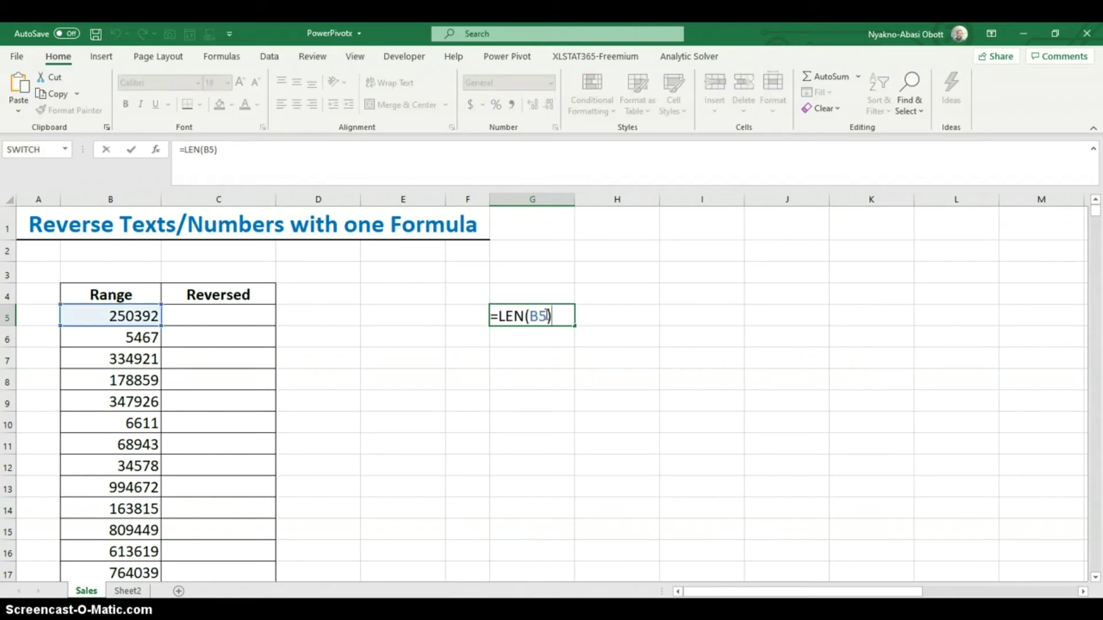
{"action": "key", "text": "BackSpace"}
{"action": "key", "text": "BackSpace"}
{"action": "key", "text": "BackSpace"}
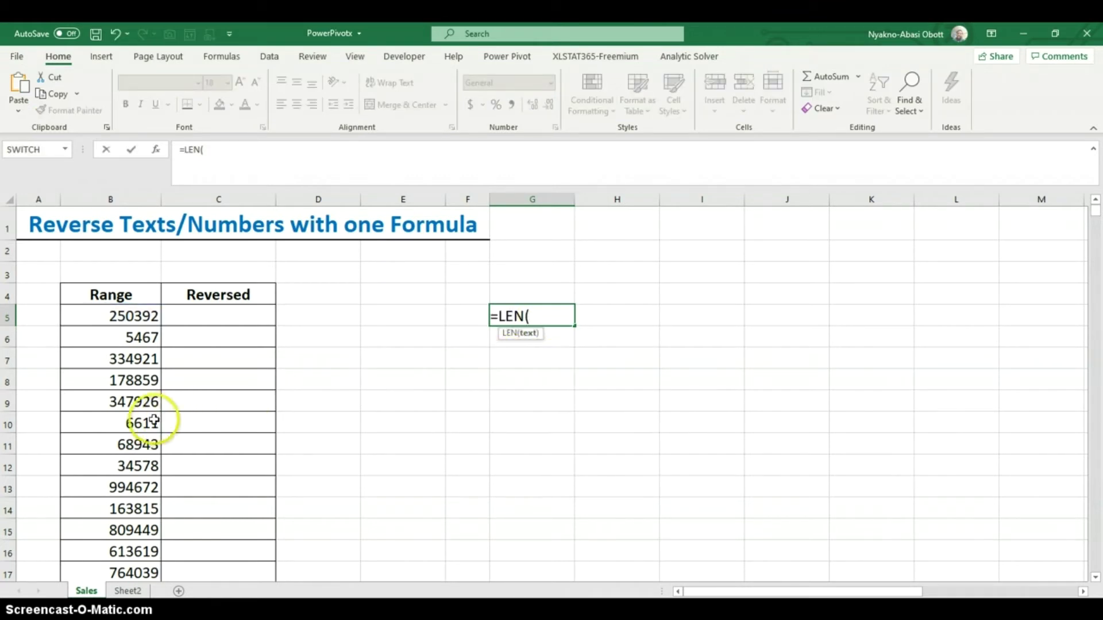
{"action": "left_click", "coordinate": [154, 421]}
{"action": "type", "text": ")"}
{"action": "key", "text": "Return"}
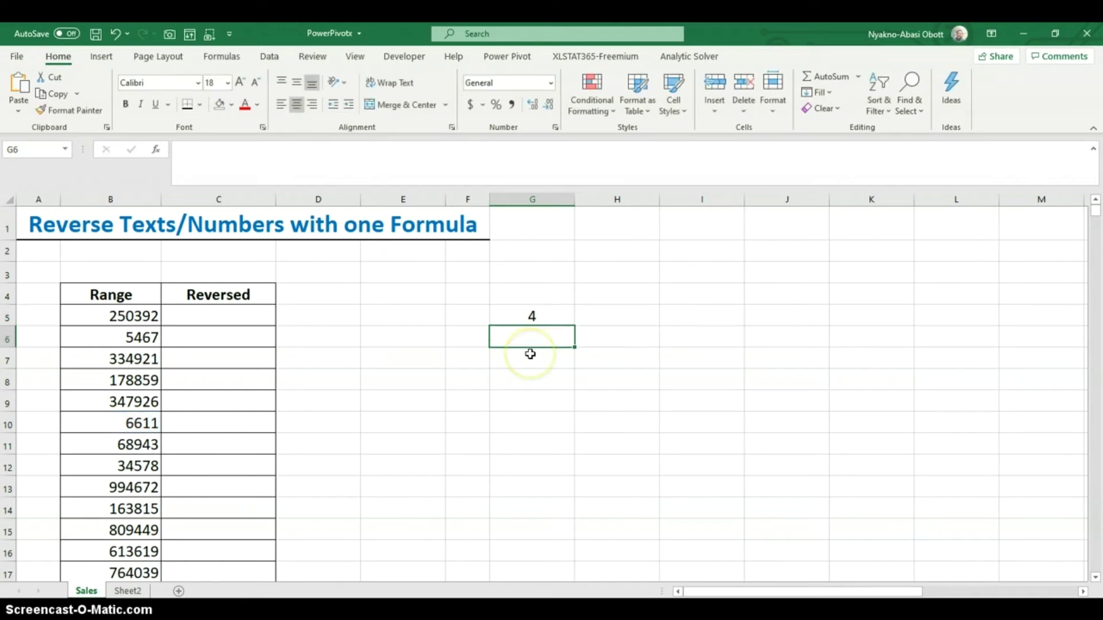
{"action": "left_click", "coordinate": [536, 319]}
{"action": "key", "text": "Delete"}
Enter =MID(B5,4,2) in cell G6 to extract two characters from the first number, starting at the fourth
{"action": "left_click", "coordinate": [533, 334]}
{"action": "type", "text": "="}
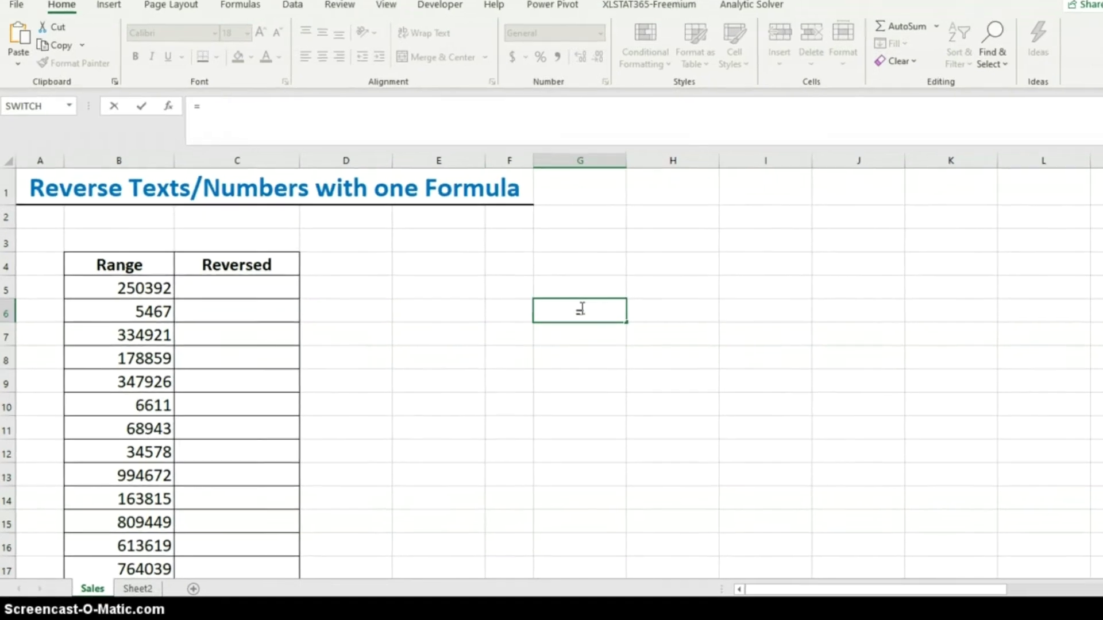
{"action": "type", "text": "mid"}
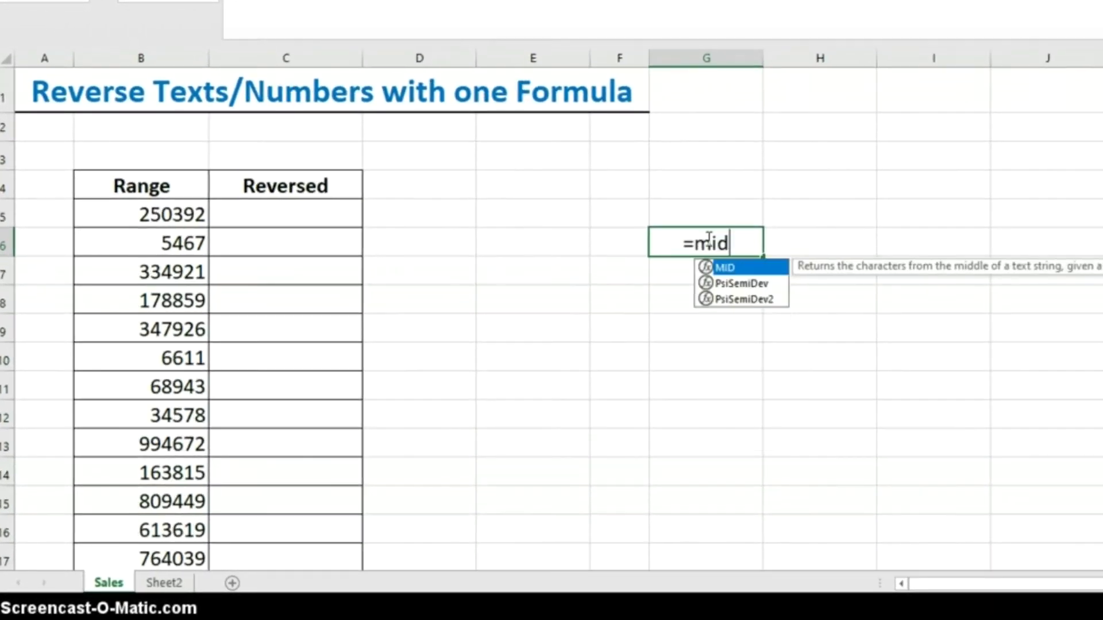
{"action": "key", "text": "Tab"}
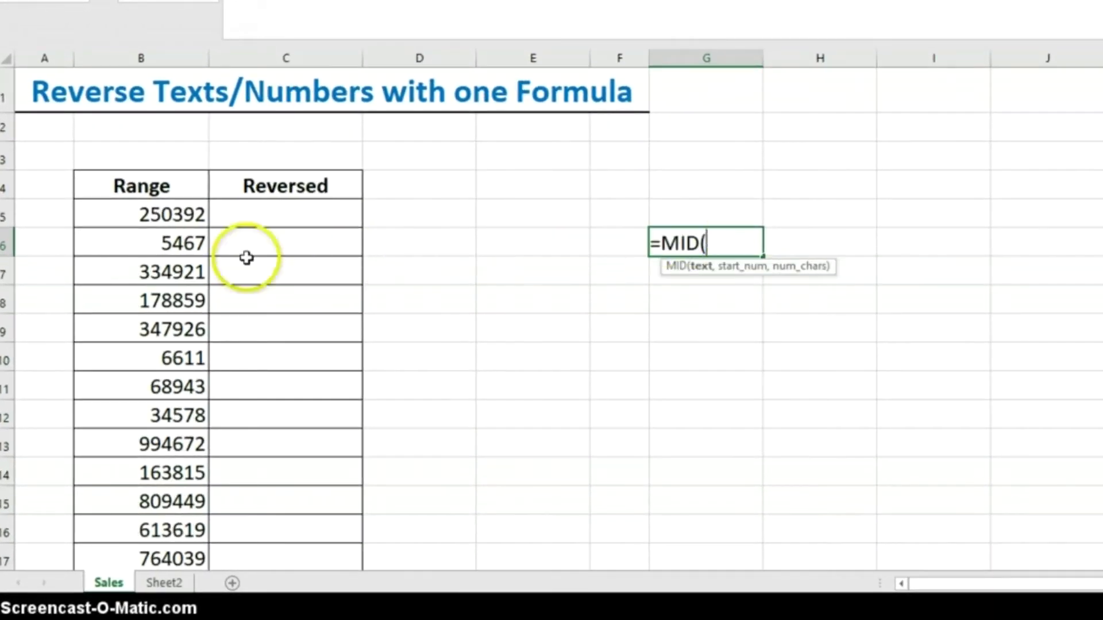
{"action": "left_click", "coordinate": [176, 214]}
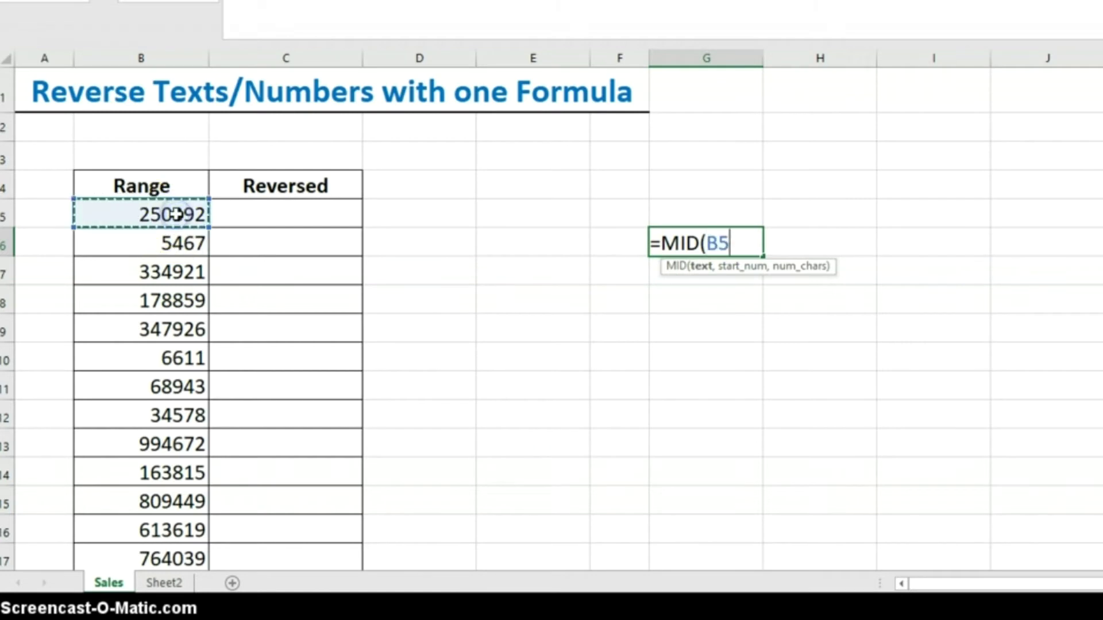
{"action": "type", "text": ","}
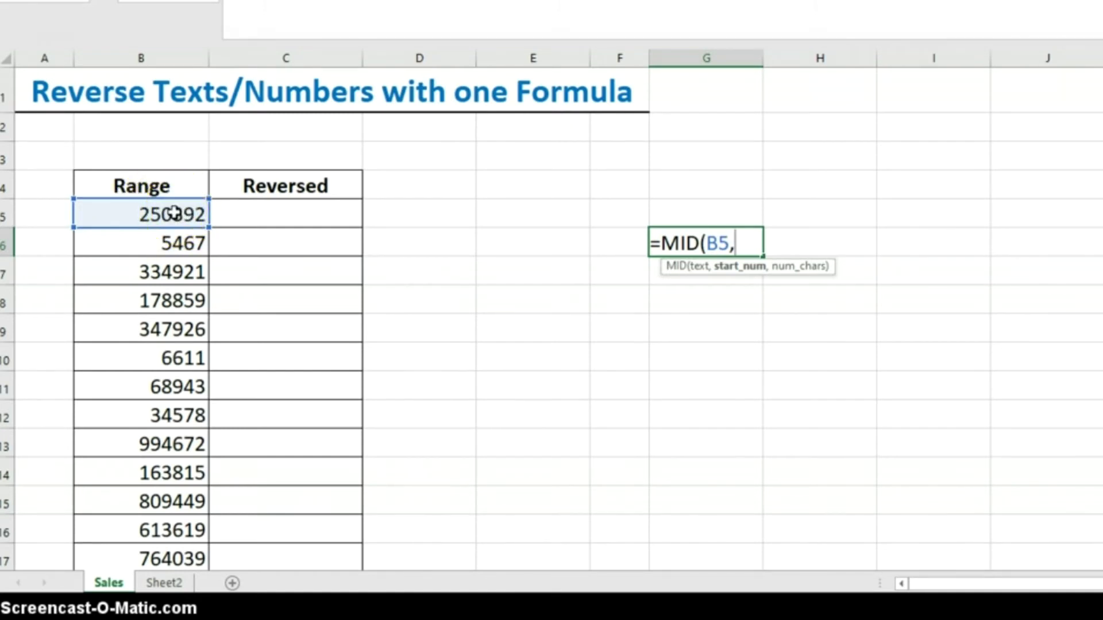
{"action": "type", "text": "4,"}
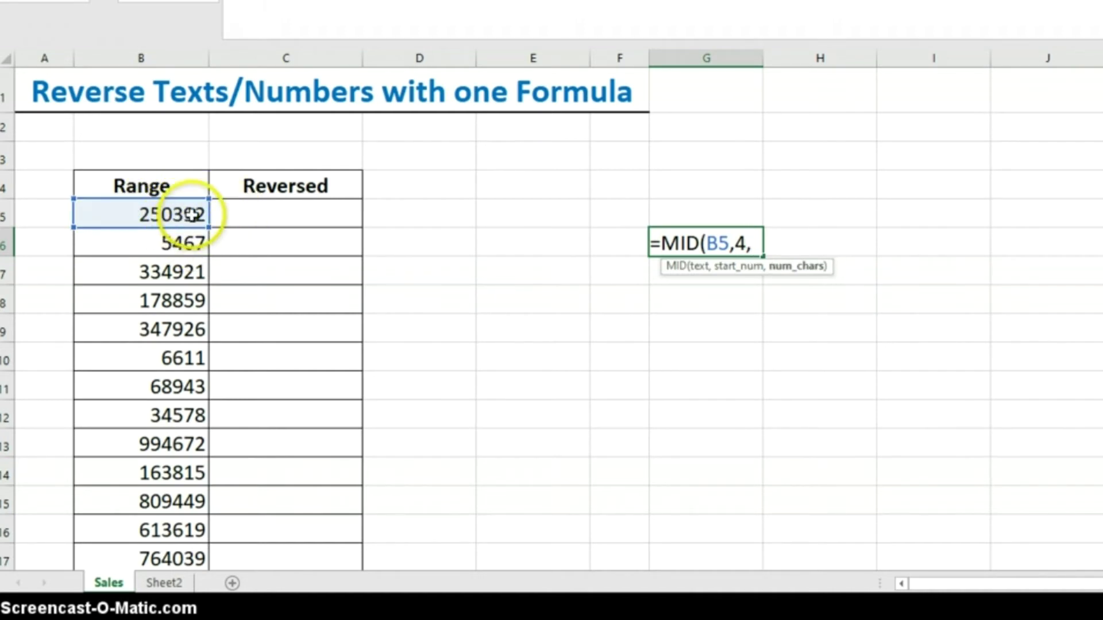
{"action": "type", "text": "2)"}
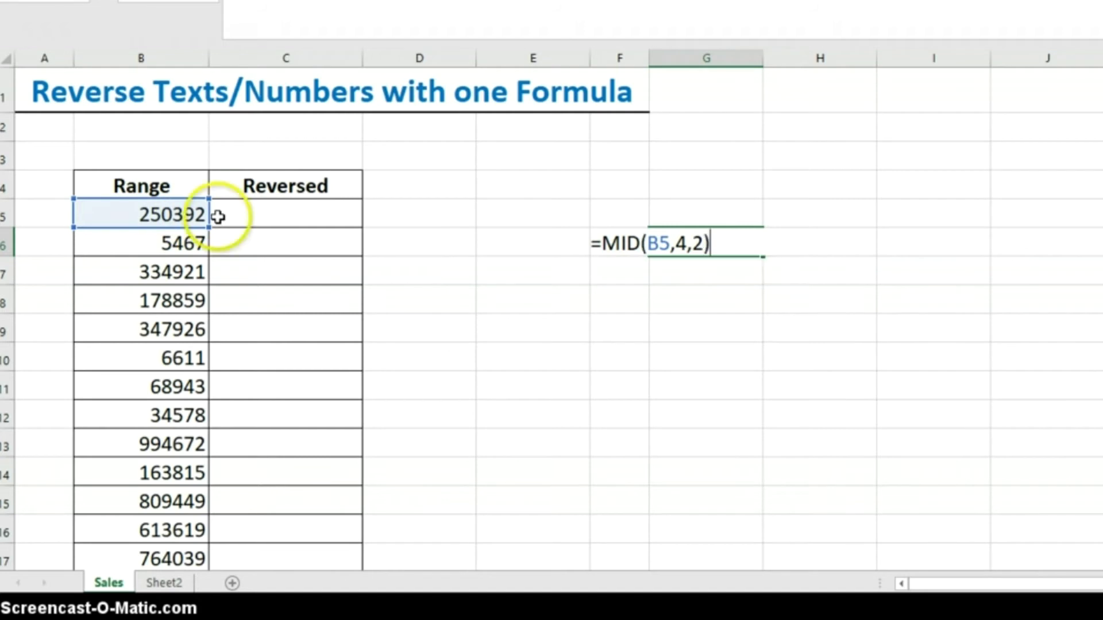
{"action": "key", "text": "Return"}
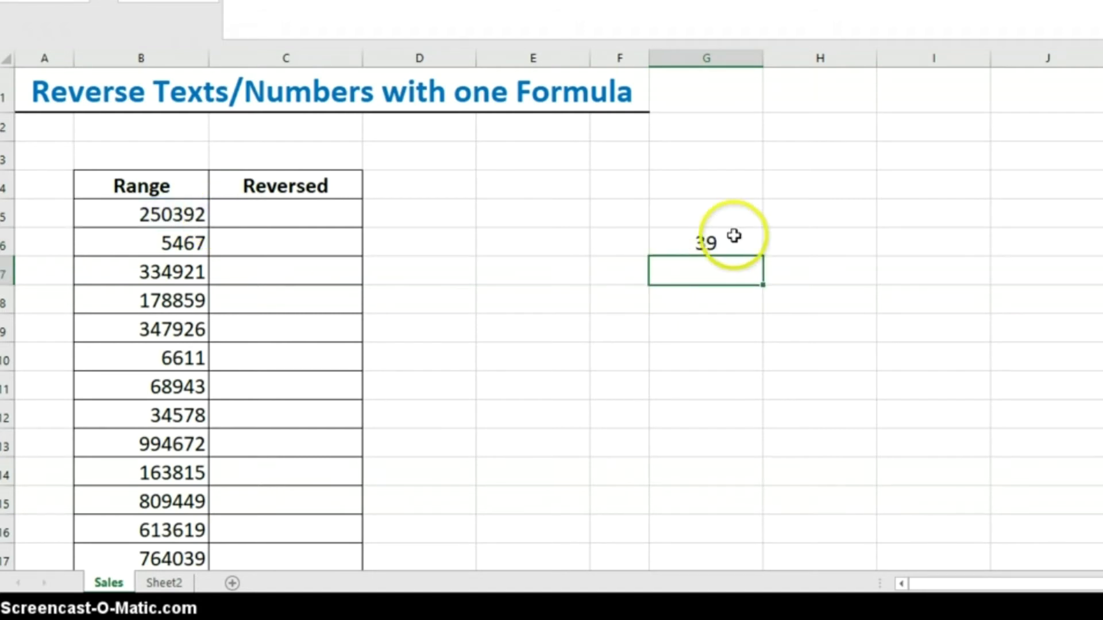
Replace the formula in G6 with =MID(B9,3,3) to extract three characters from B9, and clear the cell
{"action": "left_click", "coordinate": [734, 236]}
{"action": "type", "text": "=MID("}
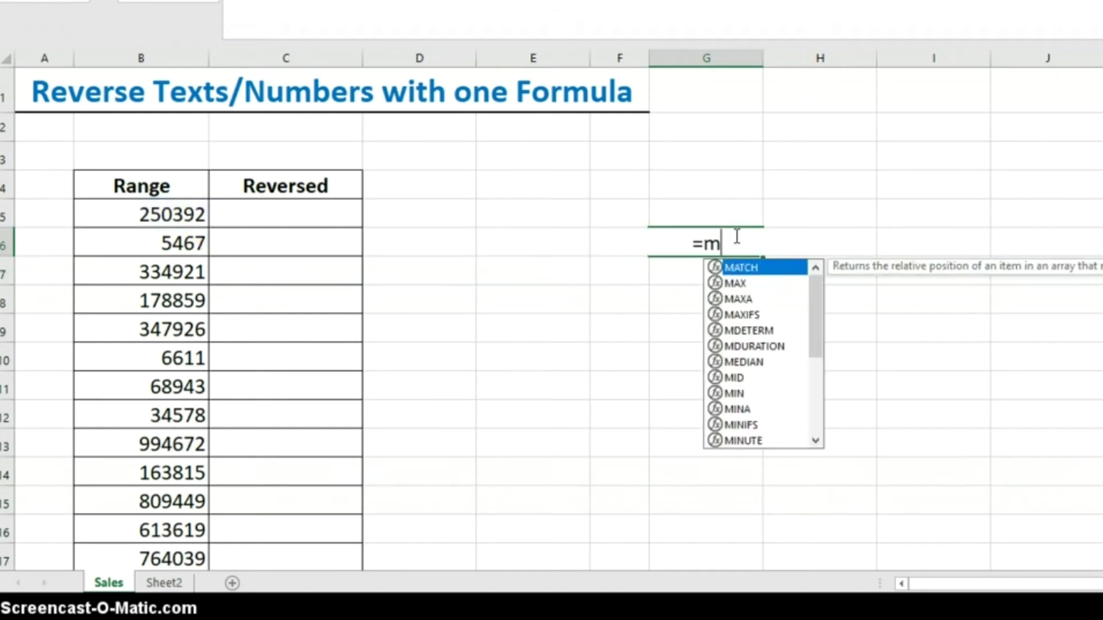
{"action": "key", "text": "Return"}
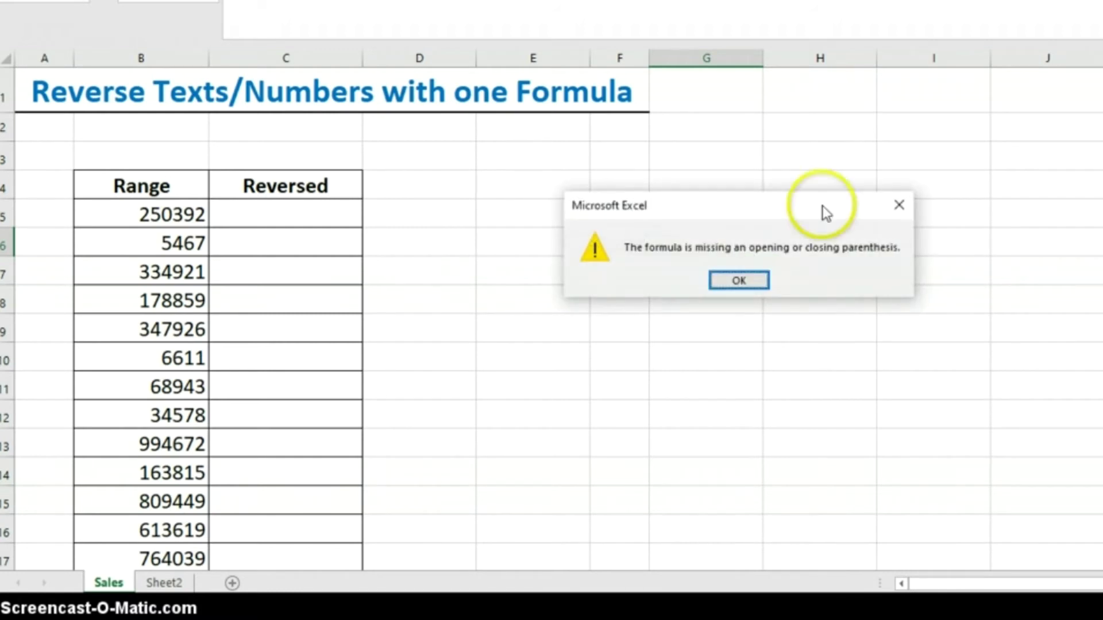
{"action": "left_click", "coordinate": [899, 205]}
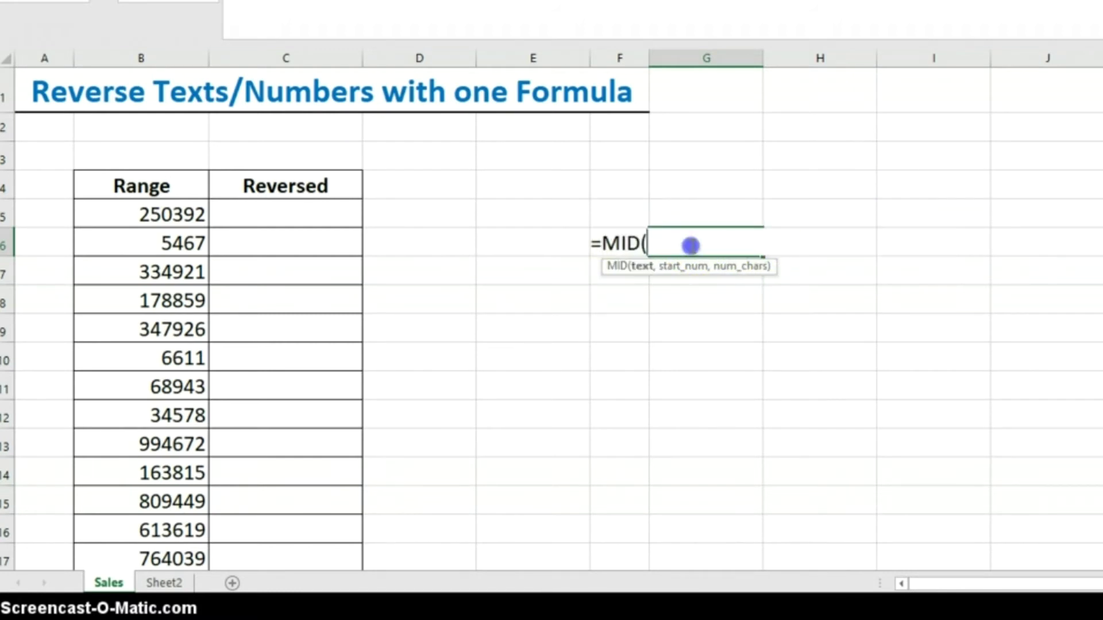
{"action": "left_click", "coordinate": [159, 332]}
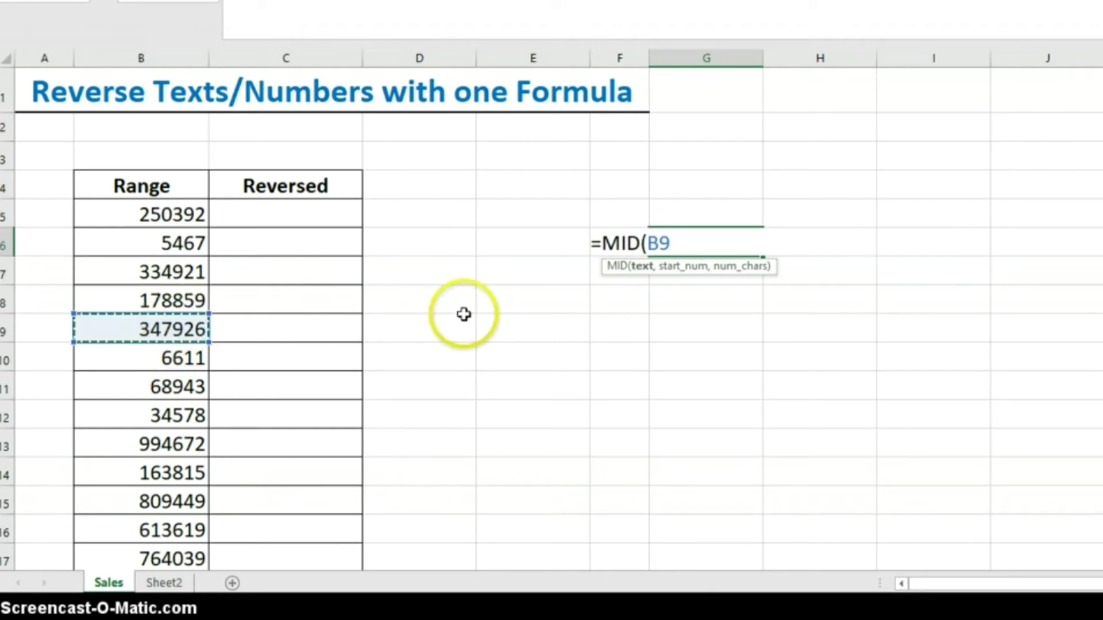
{"action": "type", "text": ","}
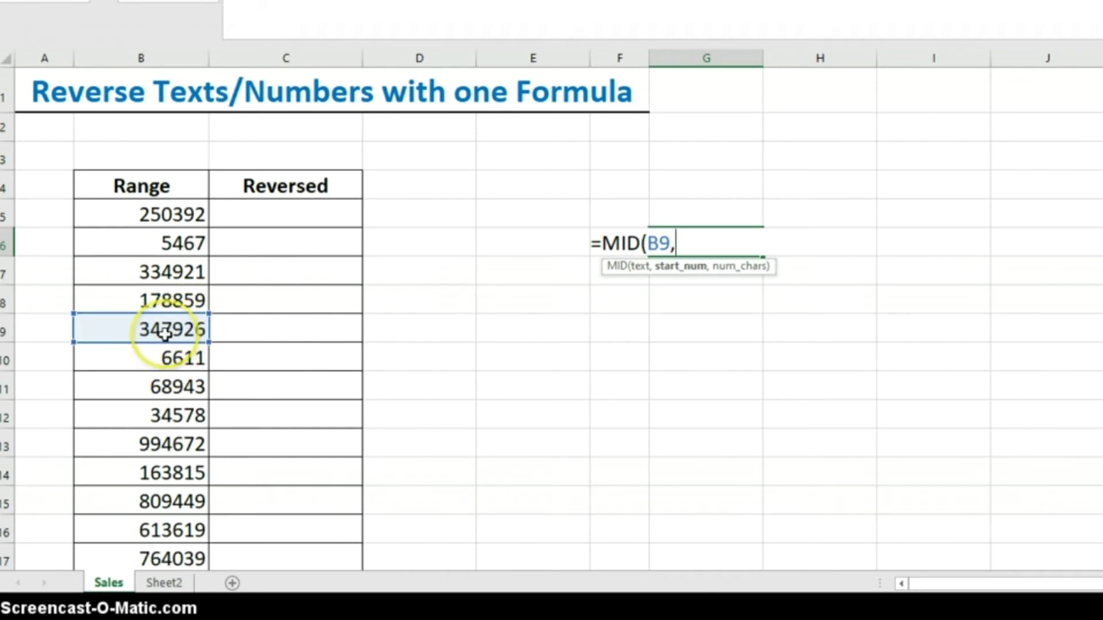
{"action": "type", "text": "3"}
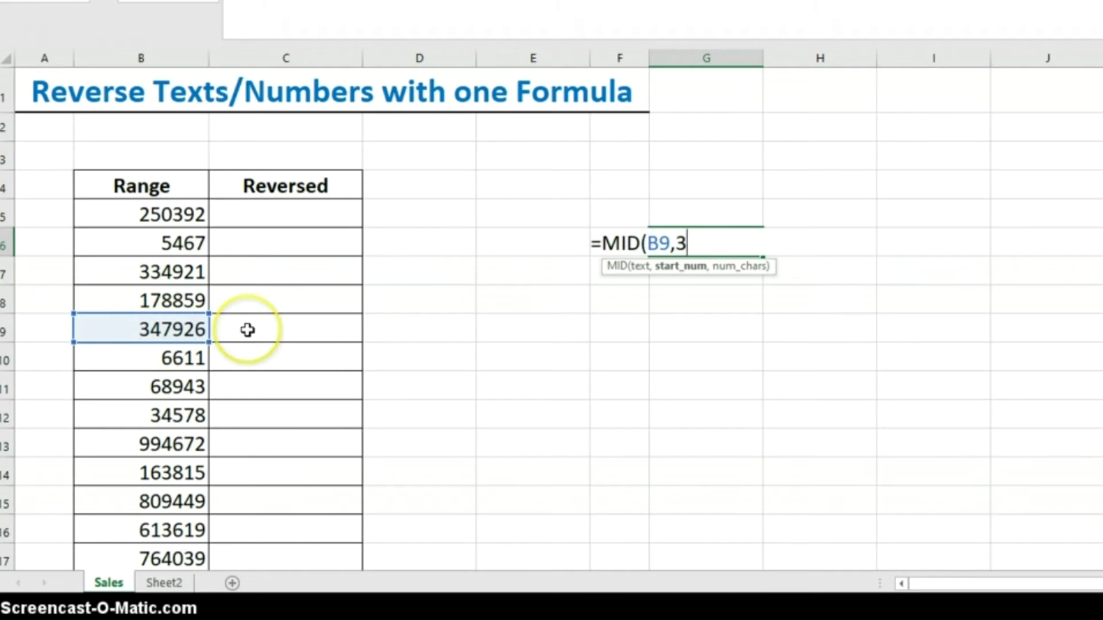
{"action": "type", "text": ",3)"}
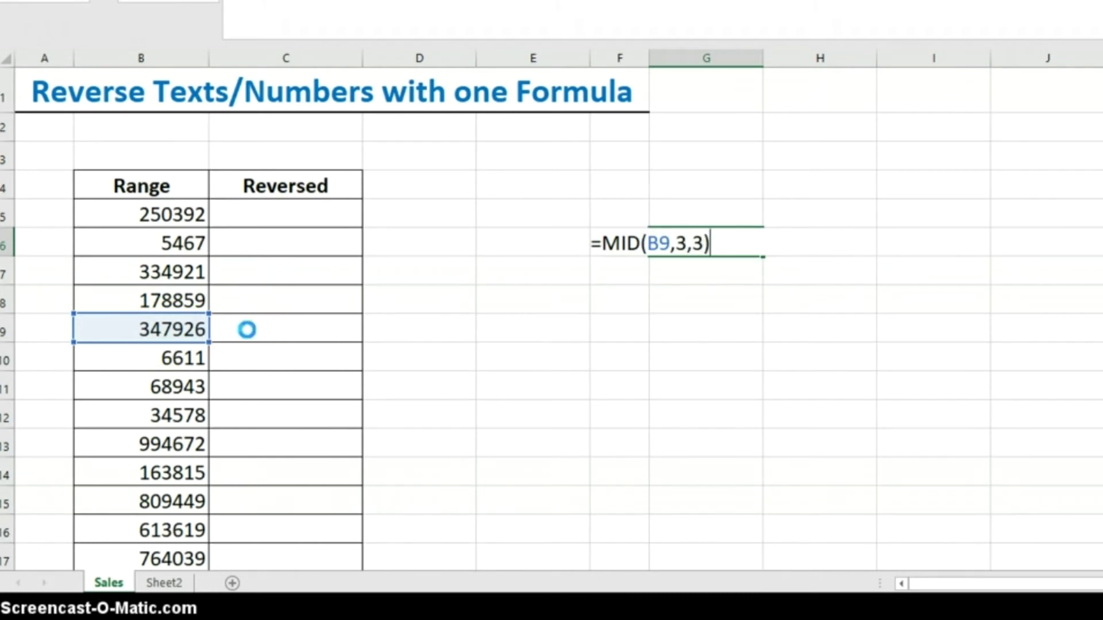
{"action": "key", "text": "Return"}
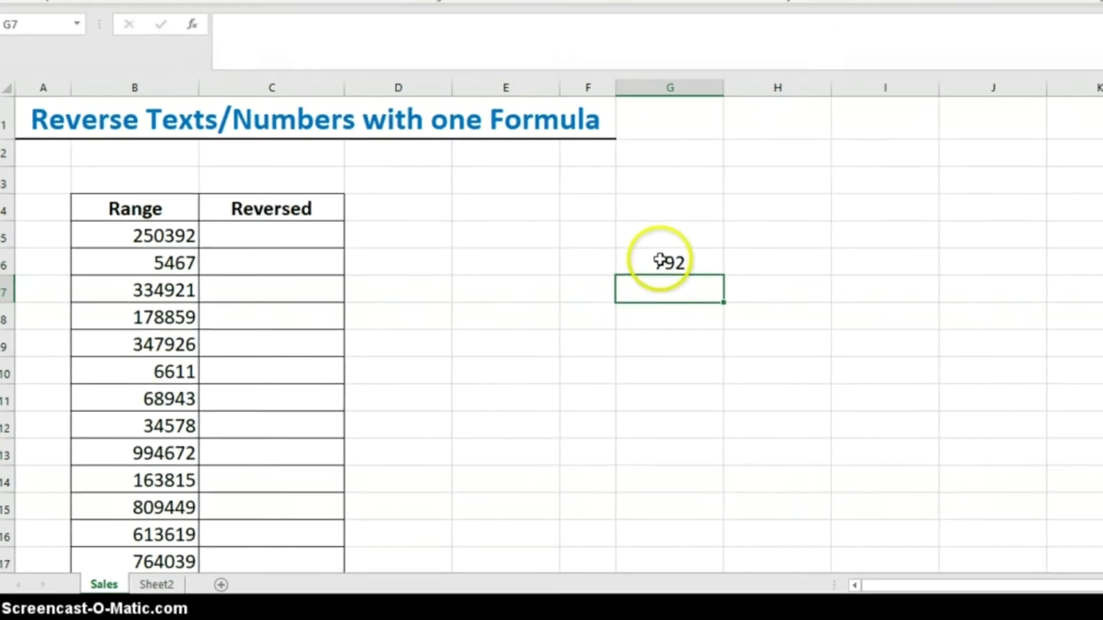
{"action": "left_click", "coordinate": [706, 244]}
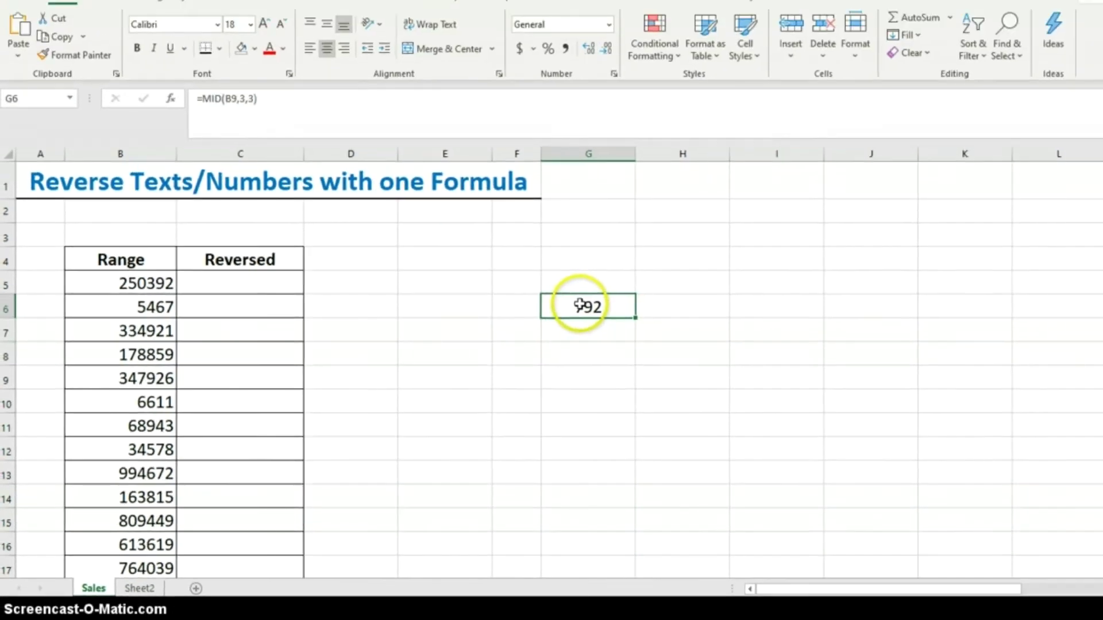
{"action": "key", "text": "Delete"}
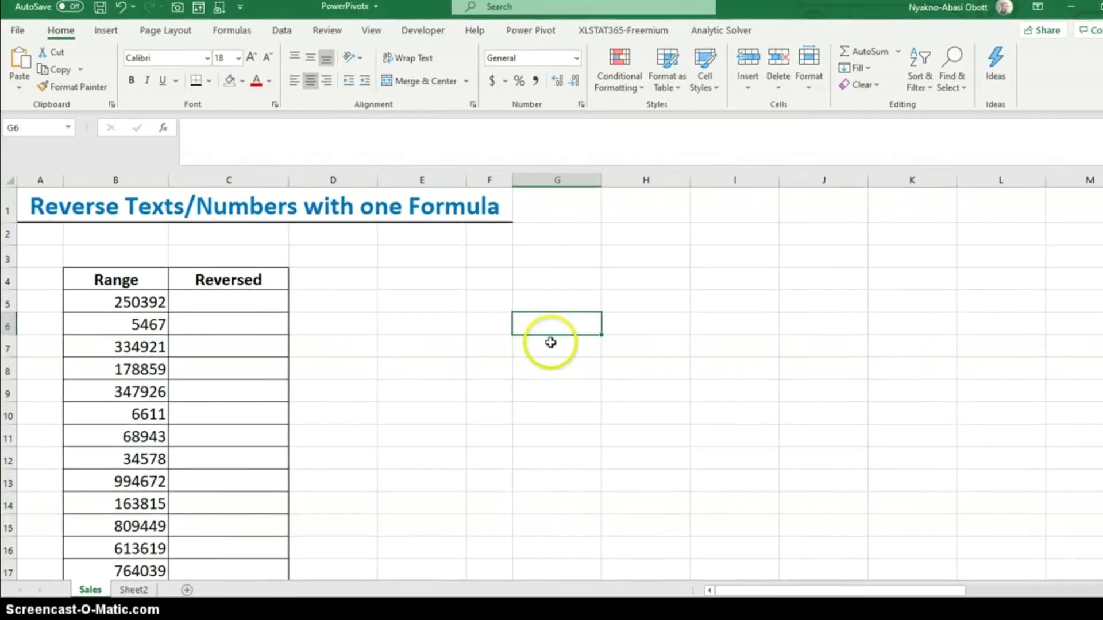
Enter =SEQUENCE(,LEN(B5),LEN(B5),-1) in cell C5 of the Reversed column to count down from the number's length
{"action": "left_click", "coordinate": [224, 306]}
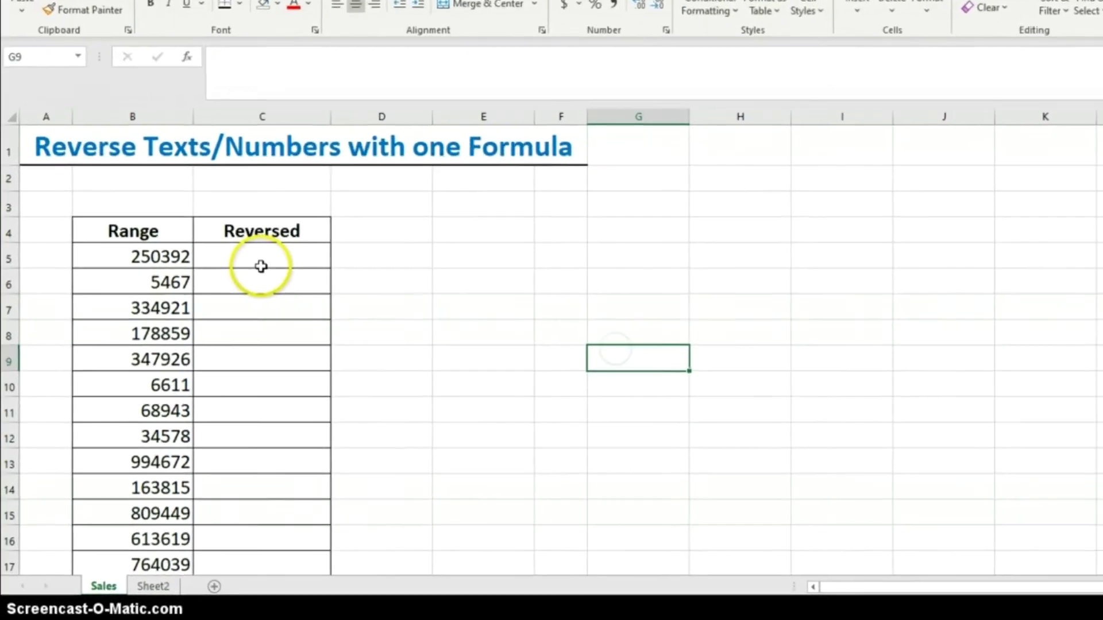
{"action": "type", "text": "=sequ"}
{"action": "double_click", "coordinate": [301, 249]}
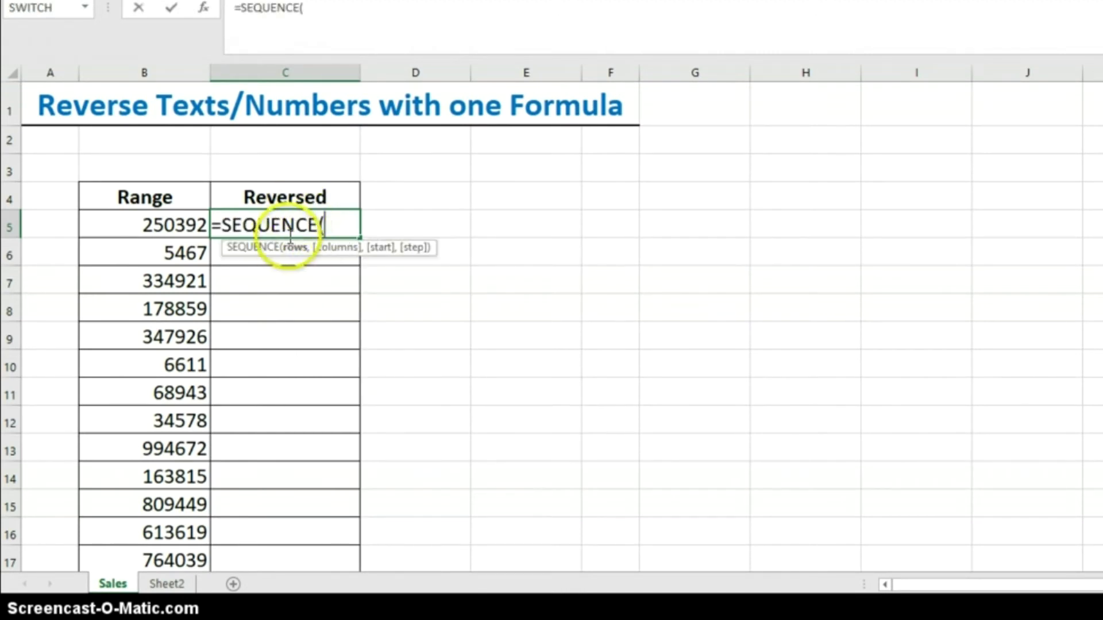
{"action": "type", "text": ","}
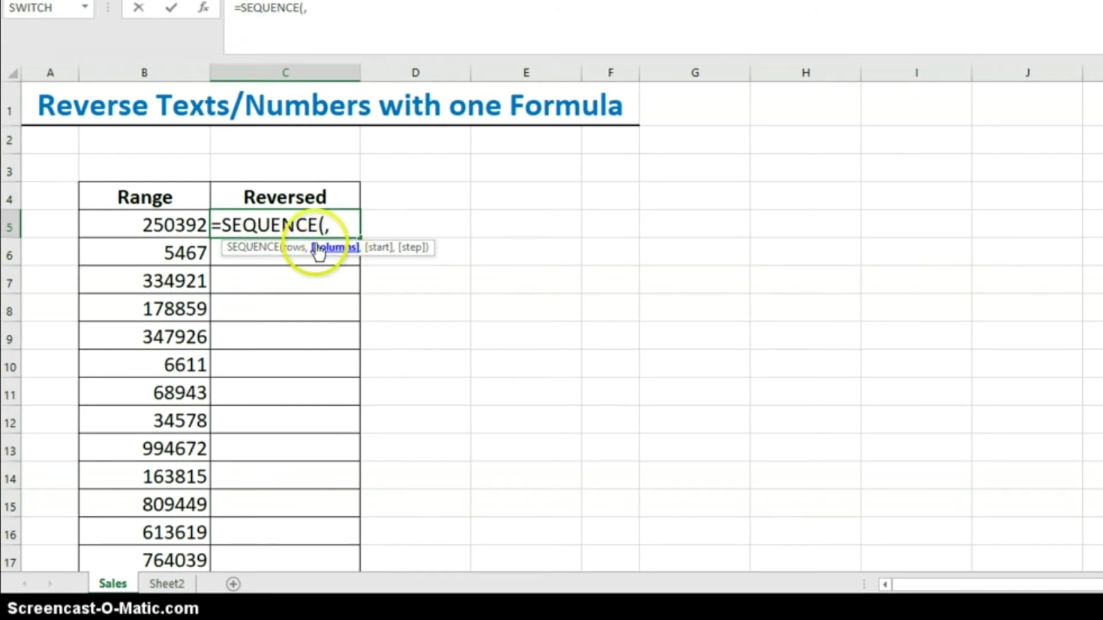
{"action": "type", "text": "len"}
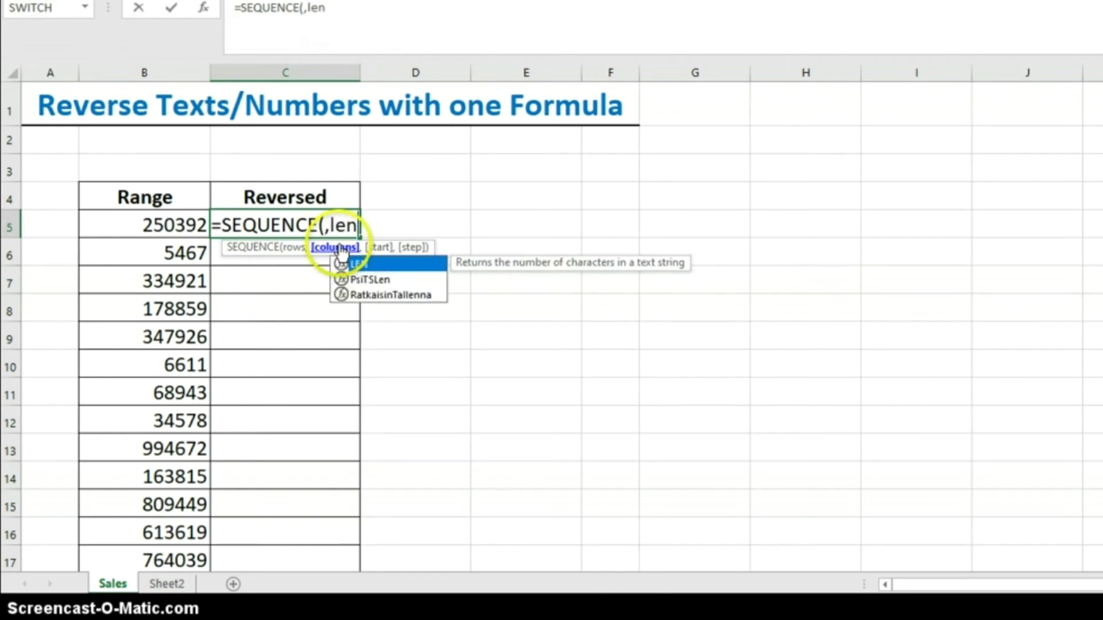
{"action": "key", "text": "Tab"}
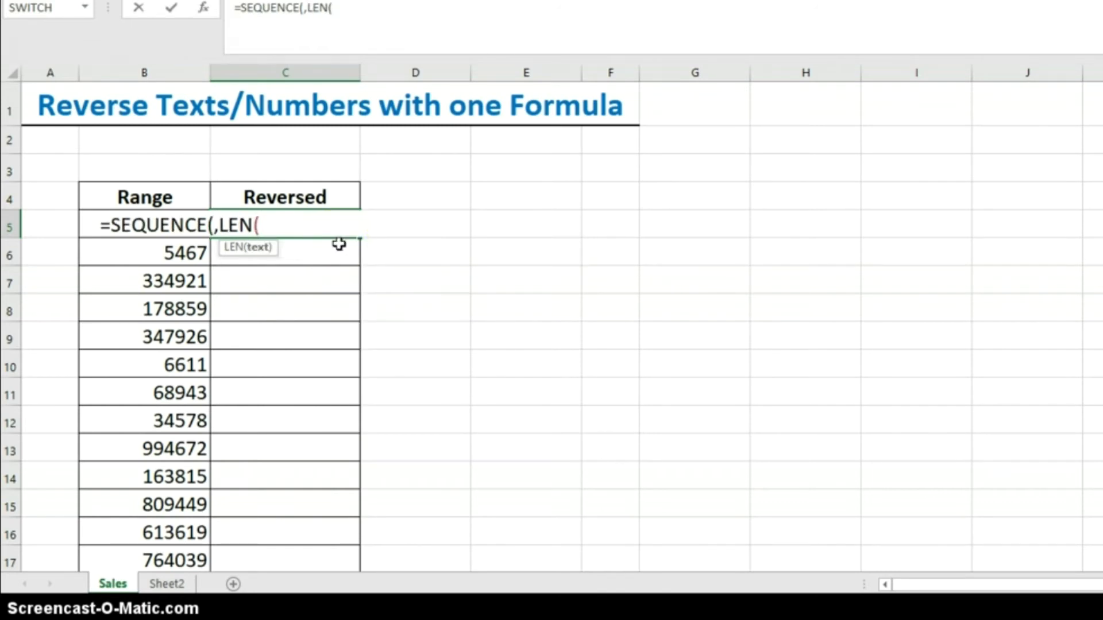
{"action": "key", "text": "Left"}
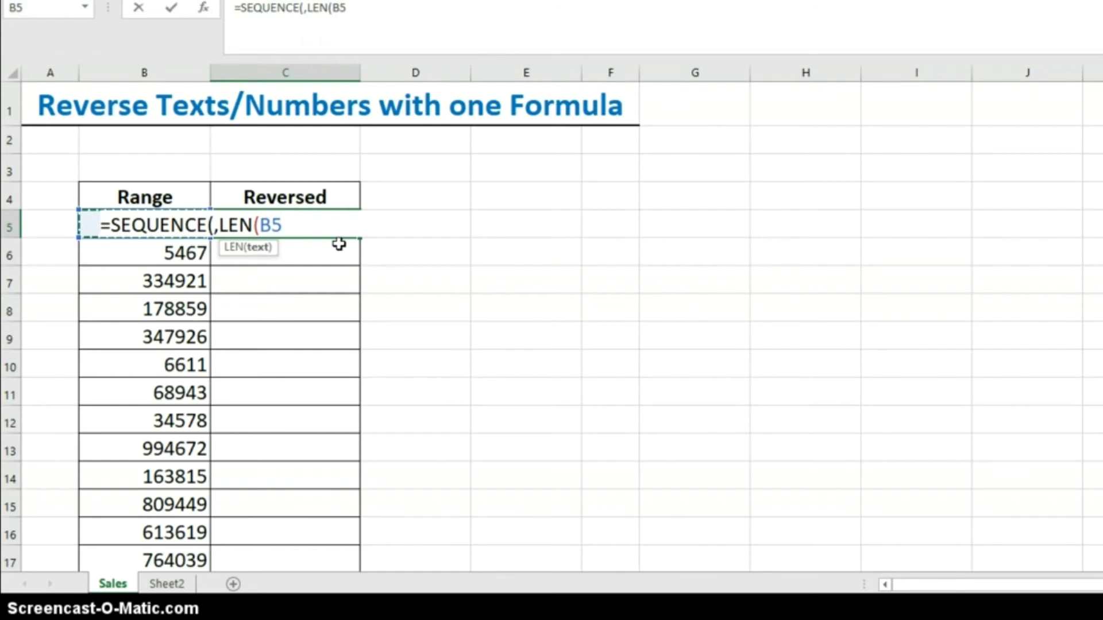
{"action": "type", "text": "),"}
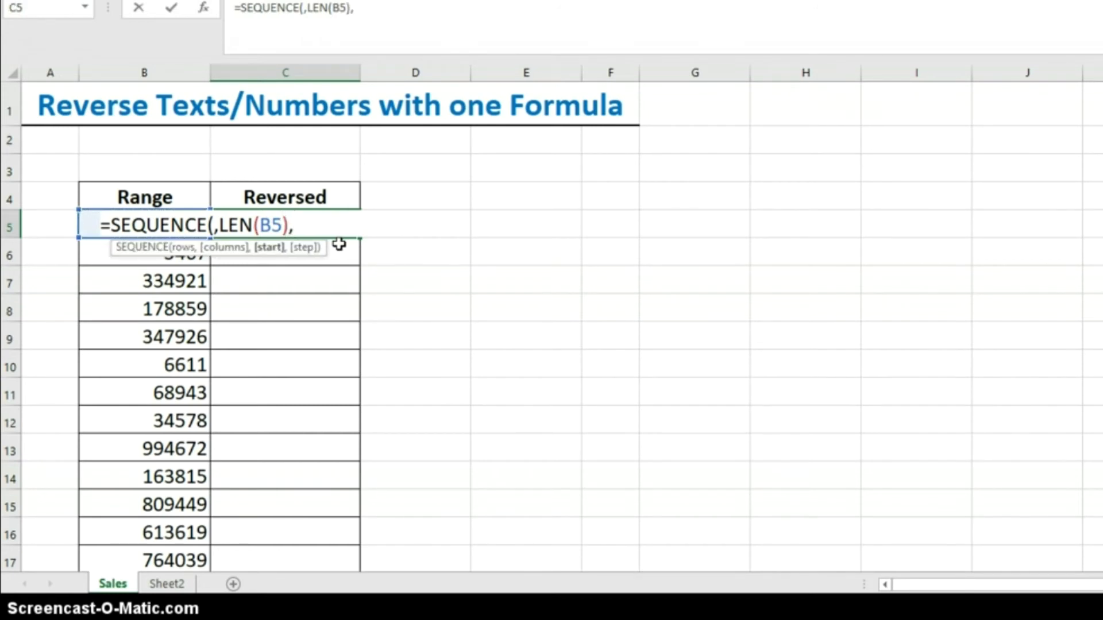
{"action": "type", "text": "len"}
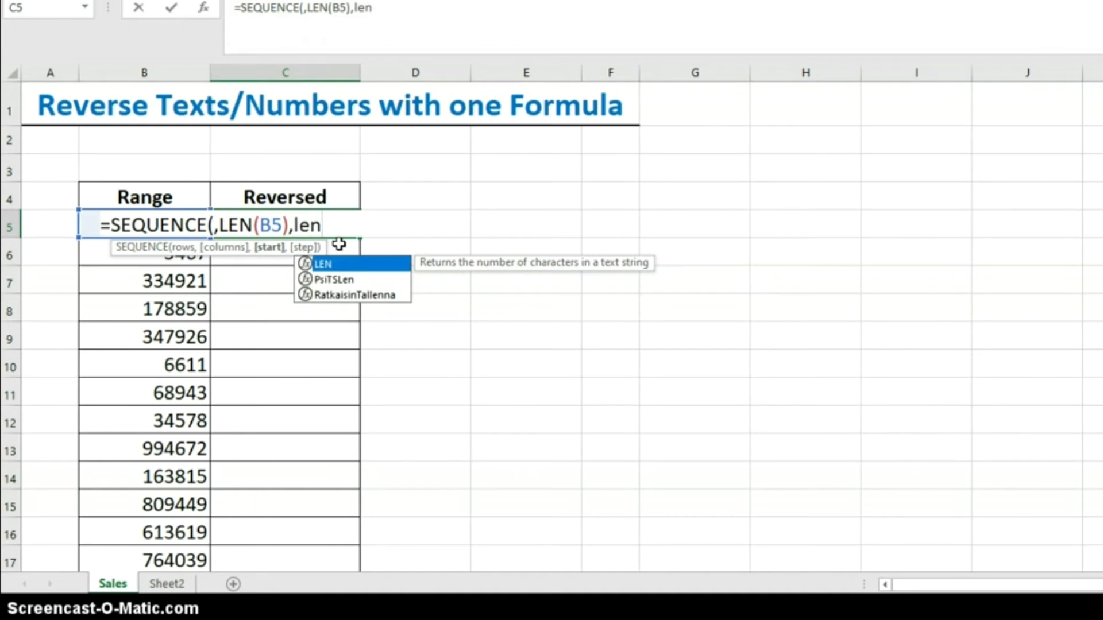
{"action": "key", "text": "Tab"}
{"action": "key", "text": "Left"}
{"action": "type", "text": ")"}
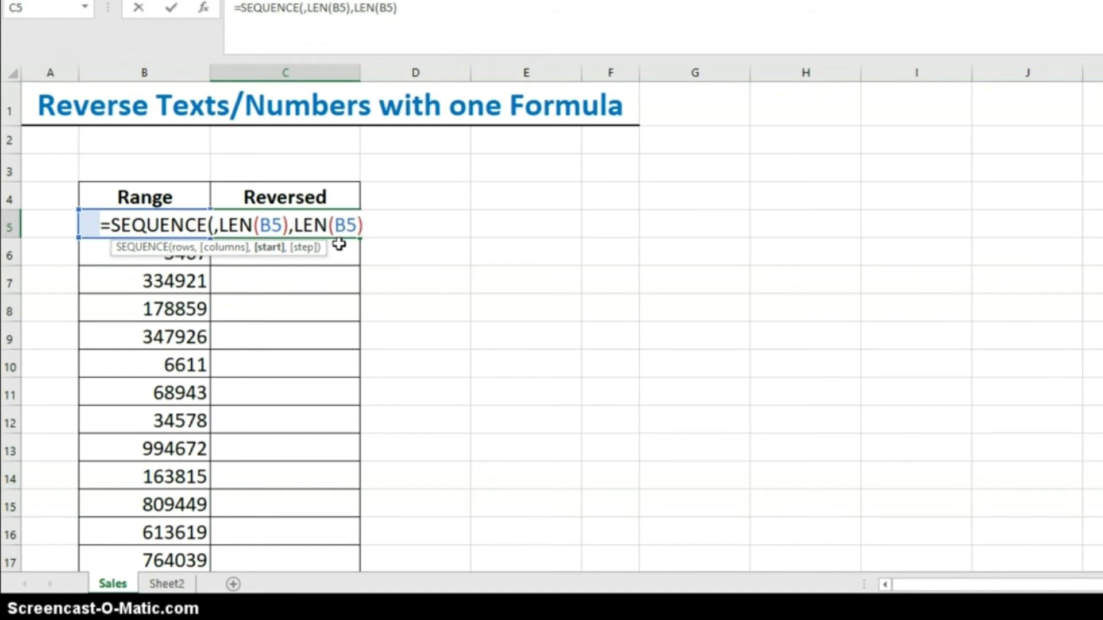
{"action": "type", "text": ",-1)"}
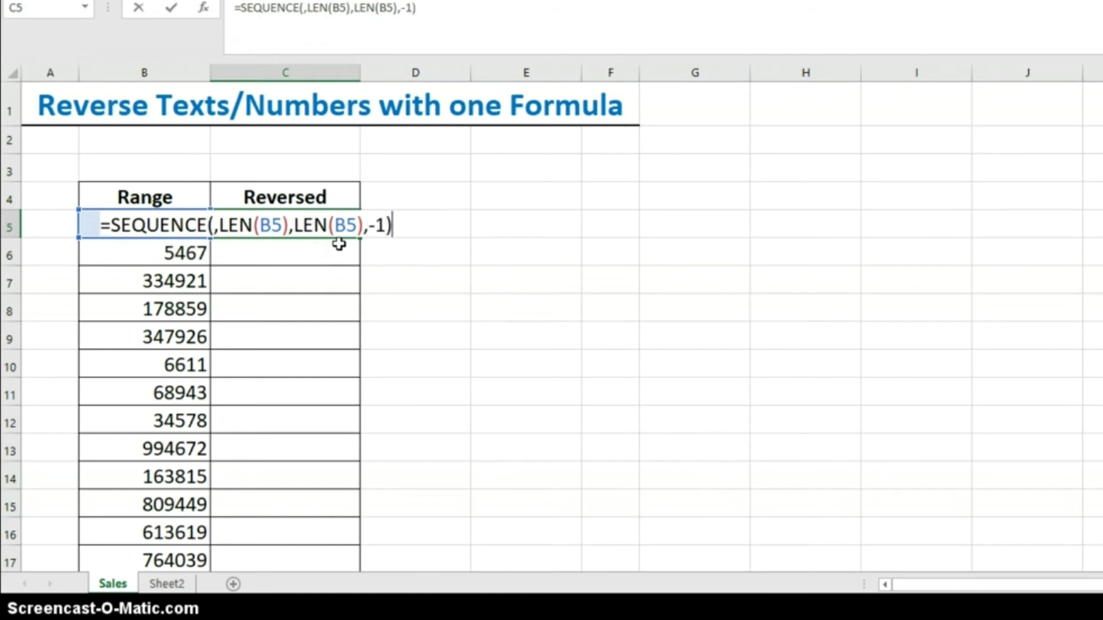
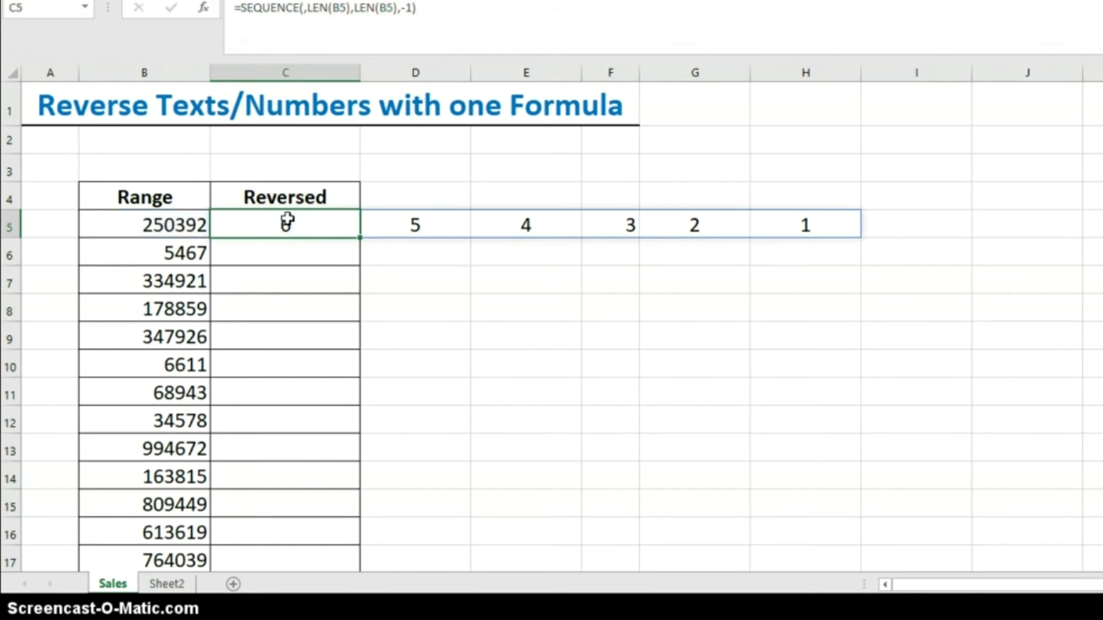
Wrap the C5 formula in MID so it reads =MID(B5,SEQUENCE(,LEN(B5),LEN(B5),-1),1), extracting one character per position in reverse
{"action": "key", "text": "F2"}
{"action": "left_click", "coordinate": [112, 225]}
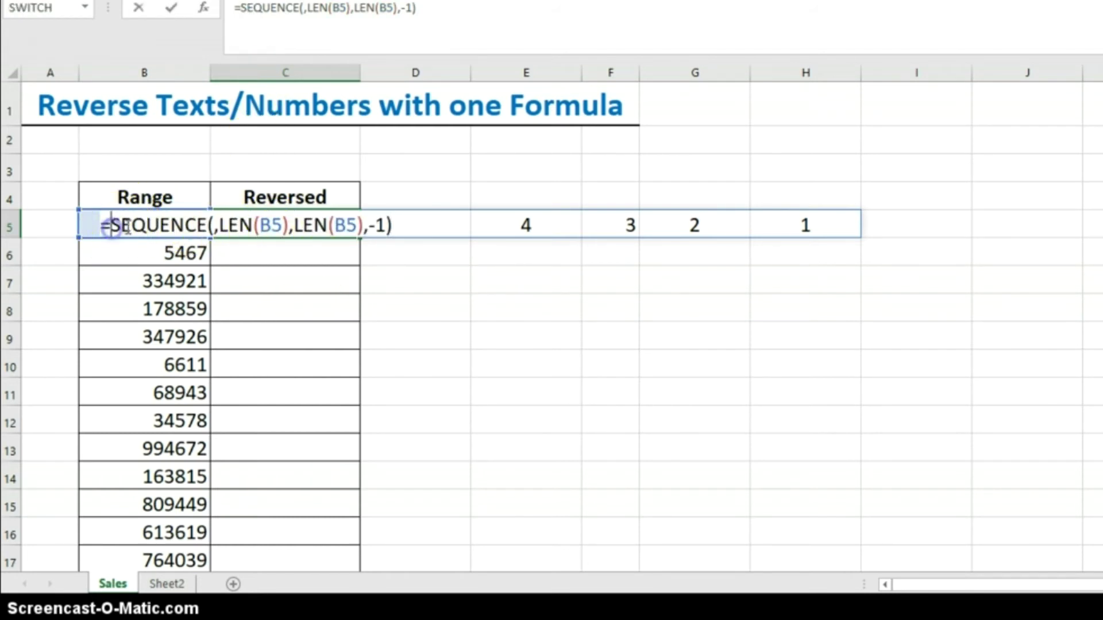
{"action": "type", "text": "mid"}
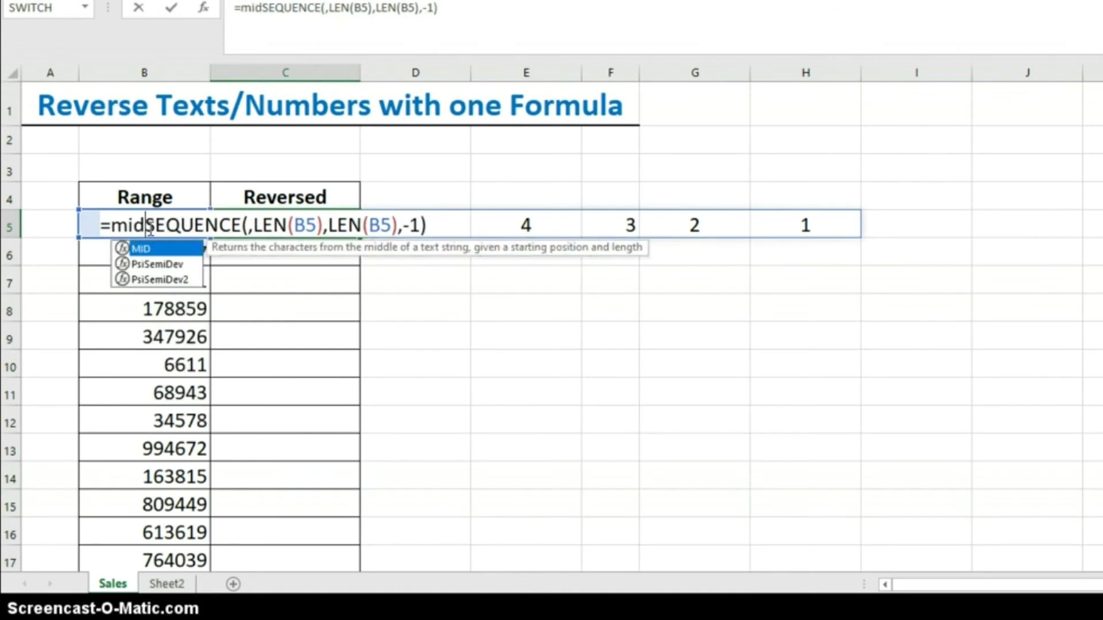
{"action": "key", "text": "Tab"}
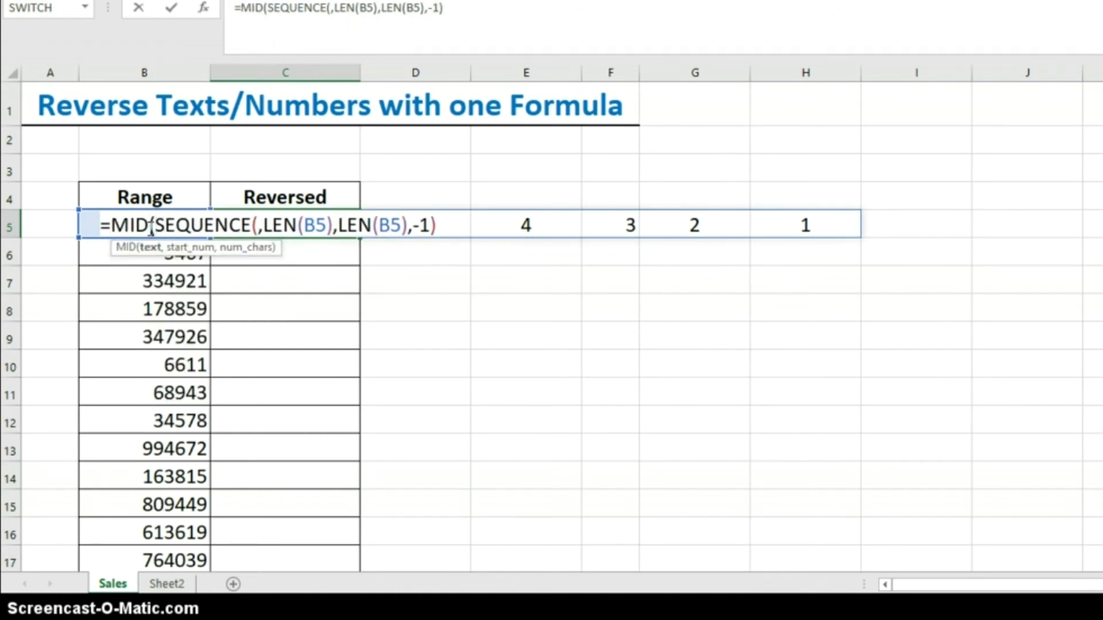
{"action": "key", "text": "Left"}
{"action": "key", "text": "Right"}
{"action": "type", "text": "B%"}
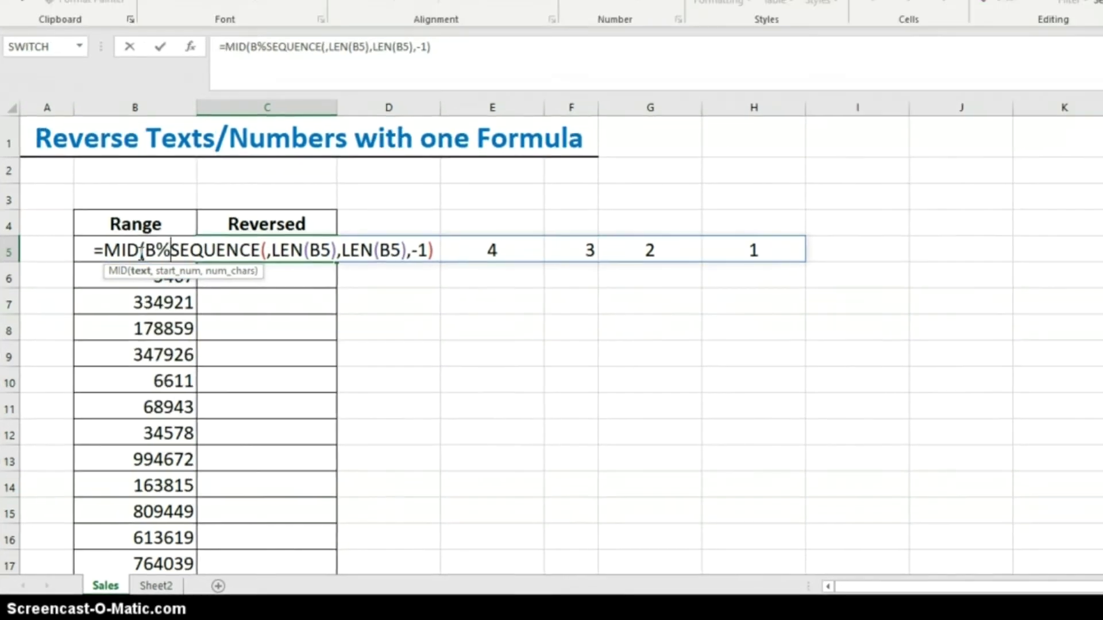
{"action": "key", "text": "BackSpace"}
{"action": "type", "text": "5"}
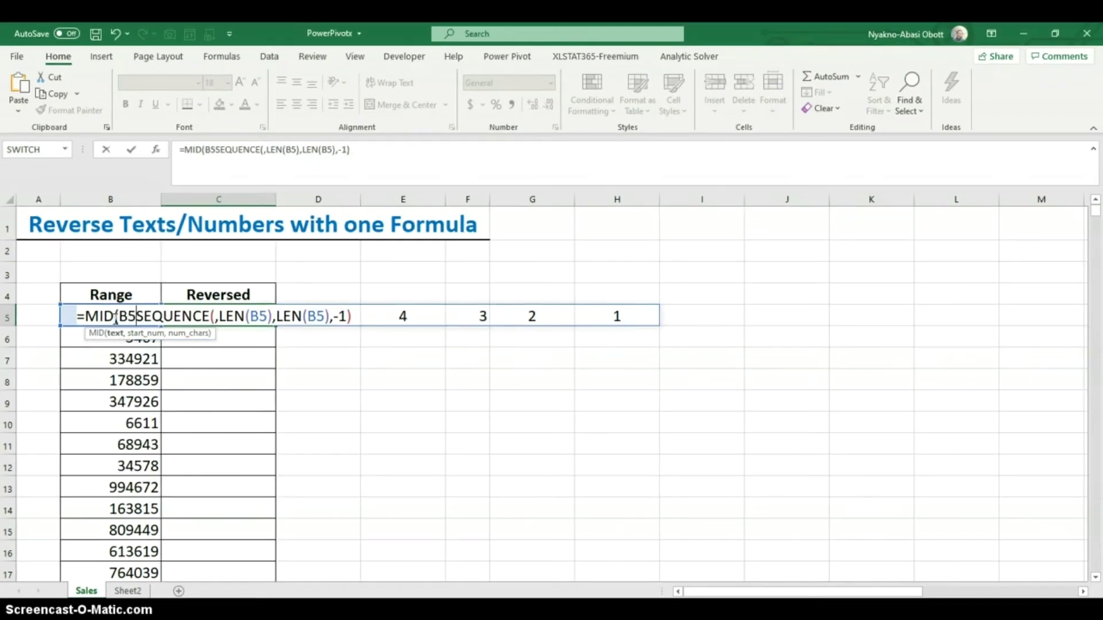
{"action": "type", "text": ","}
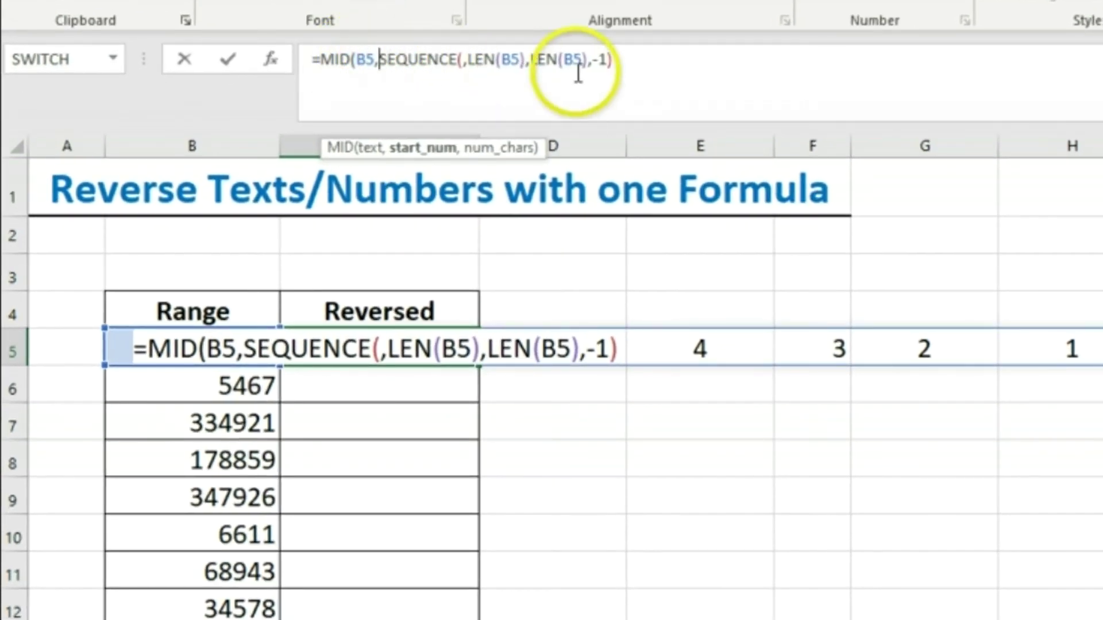
{"action": "left_click", "coordinate": [622, 61]}
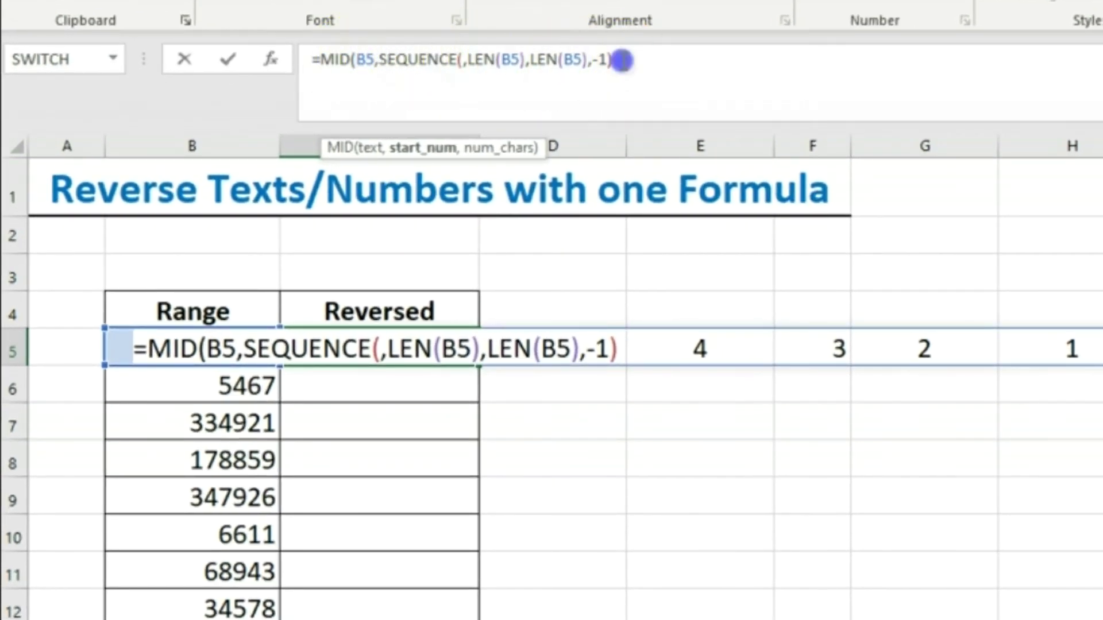
{"action": "type", "text": ","}
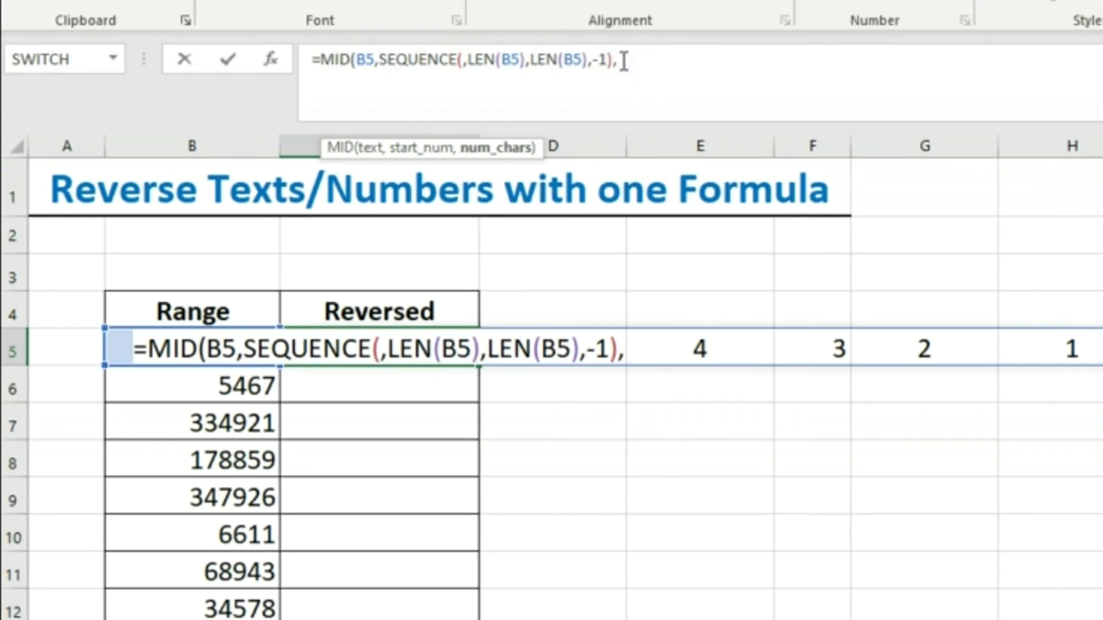
{"action": "type", "text": "1"}
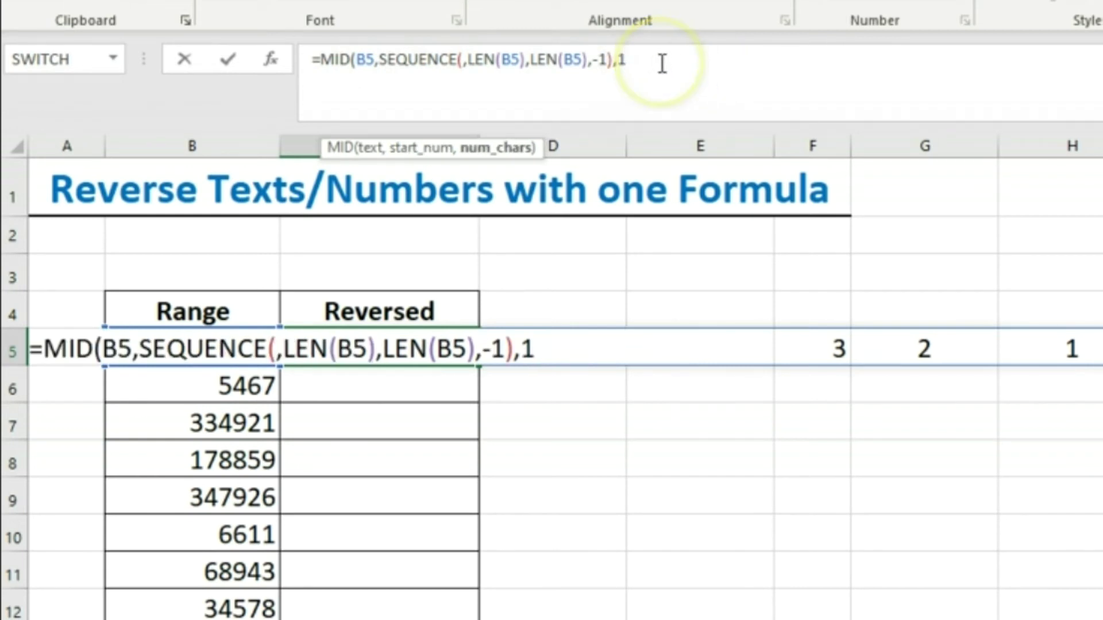
{"action": "type", "text": ")"}
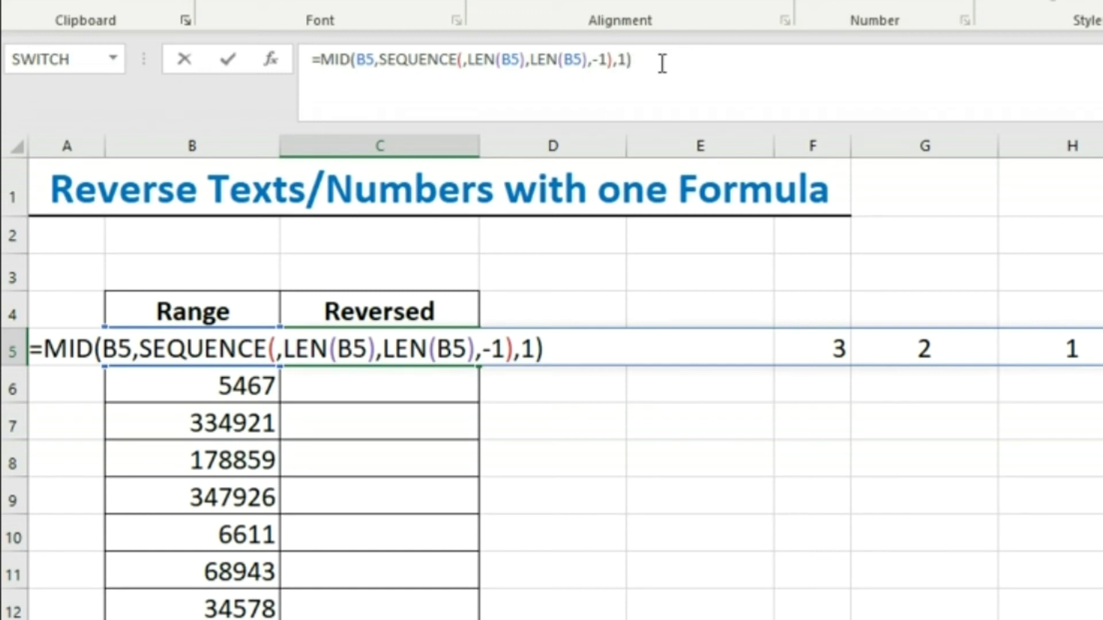
{"action": "key", "text": "Return"}
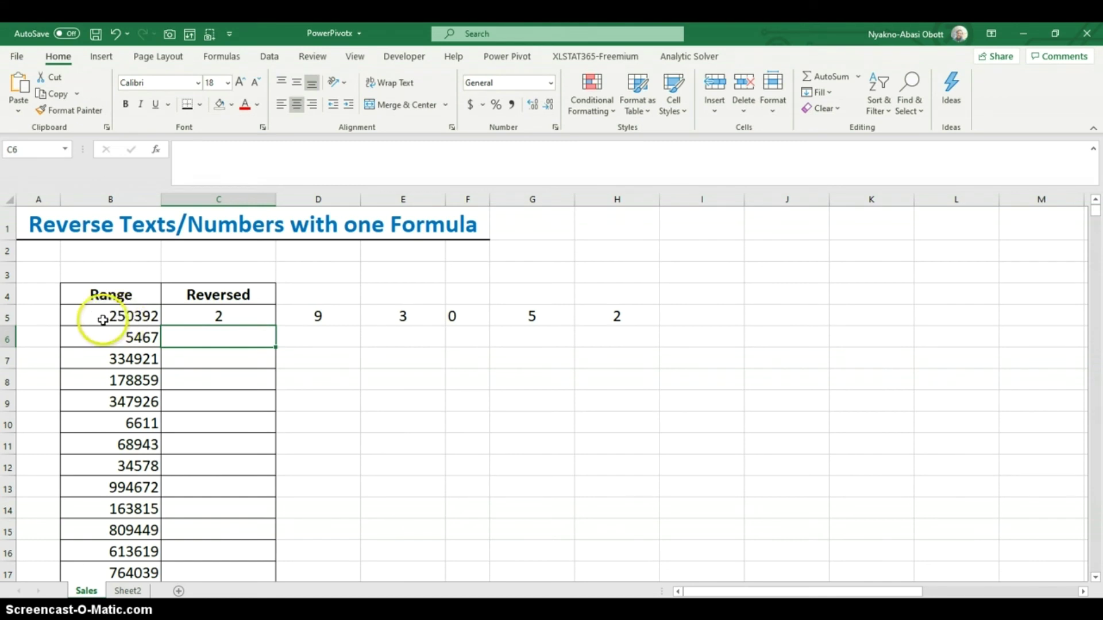
Wrap the MID formula in C5 in TEXTJOIN with an empty "" delimiter and TRUE for ignoring empty cells
{"action": "left_click", "coordinate": [232, 314]}
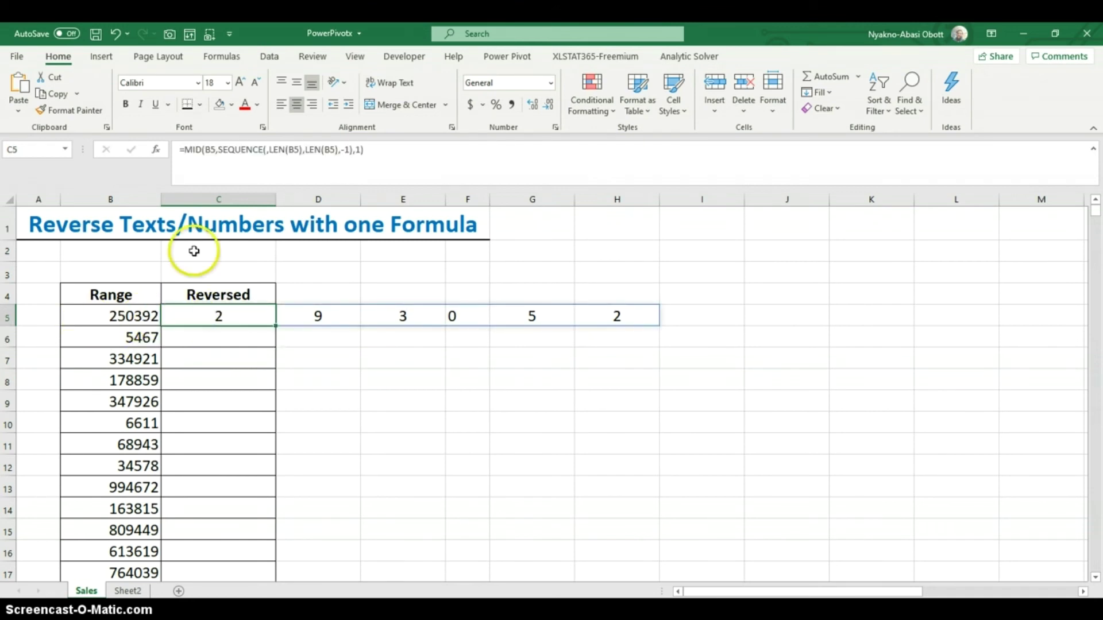
{"action": "left_click", "coordinate": [185, 149]}
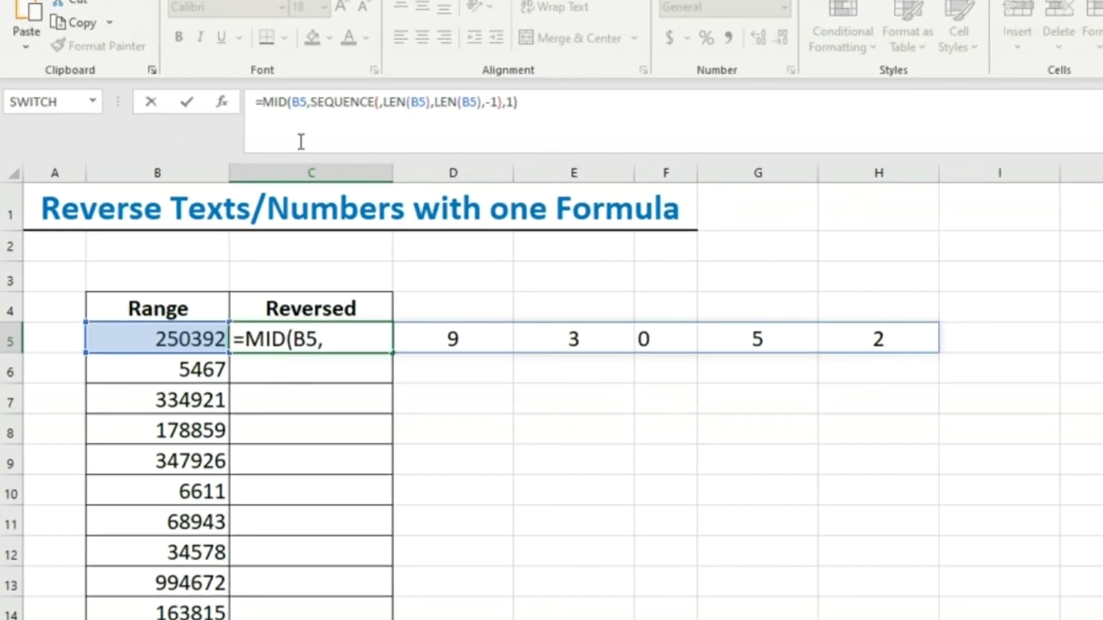
{"action": "type", "text": "Tex"}
{"action": "type", "text": "tjoin"}
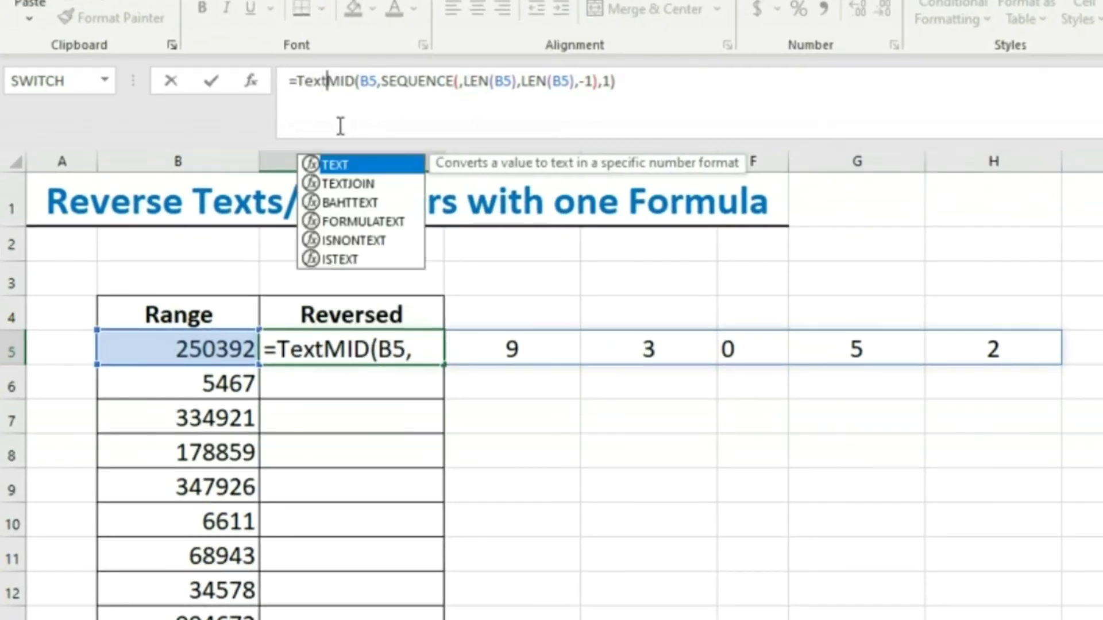
{"action": "key", "text": "Tab"}
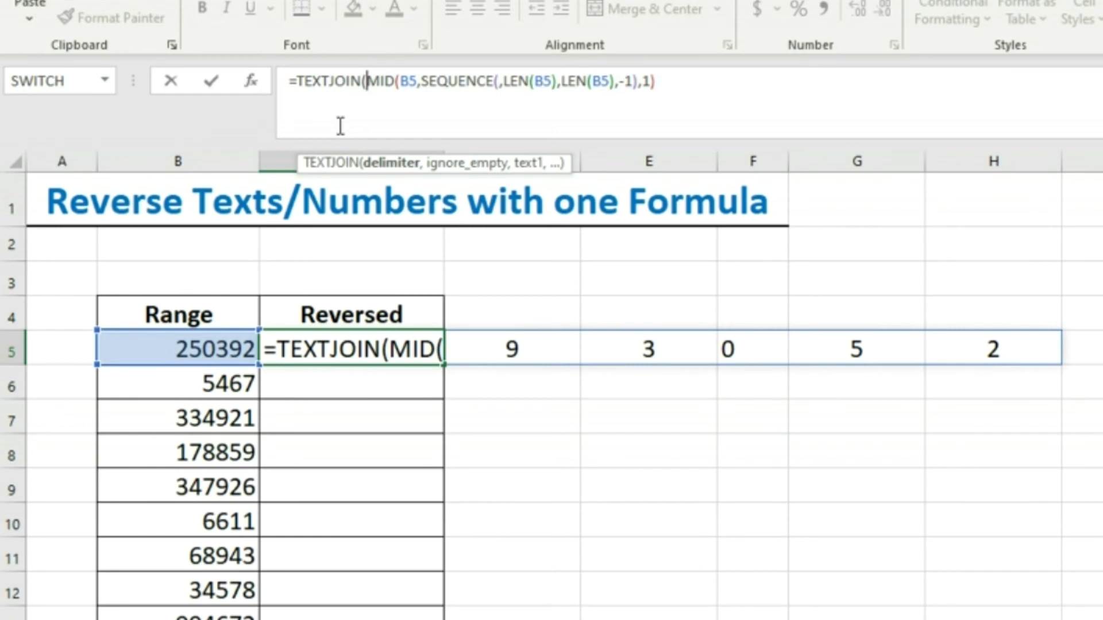
{"action": "type", "text": "\"\""}
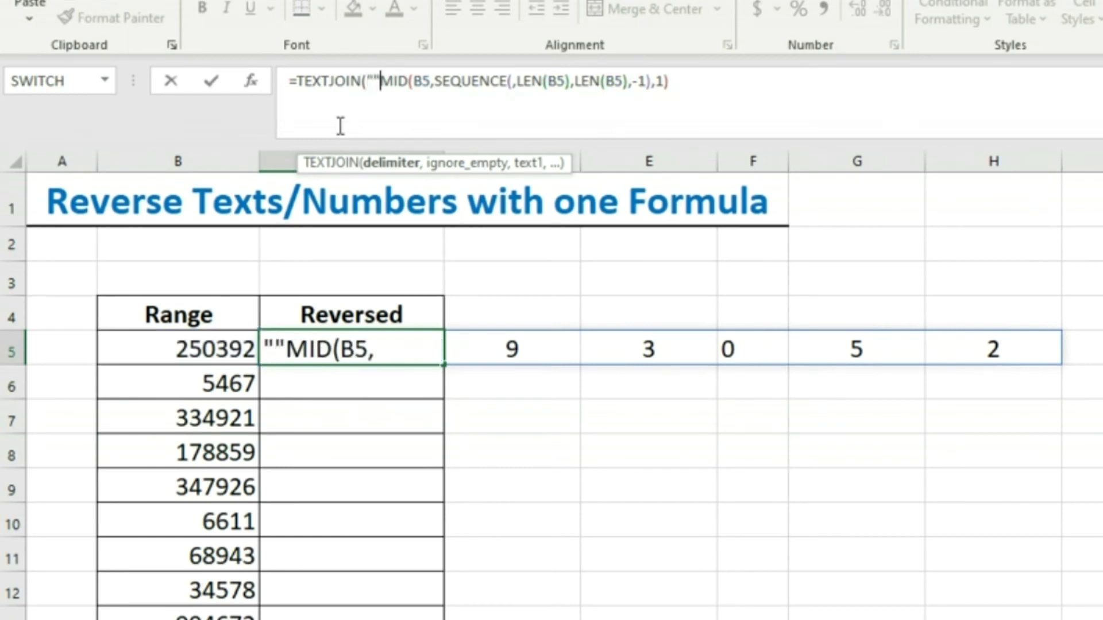
{"action": "type", "text": ","}
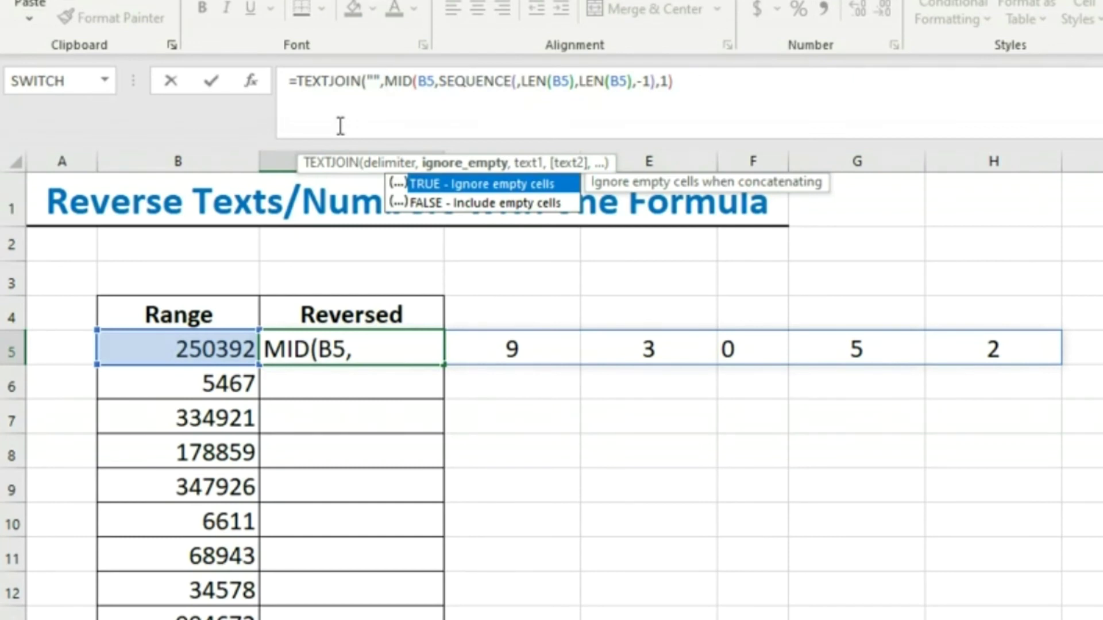
{"action": "key", "text": "Tab"}
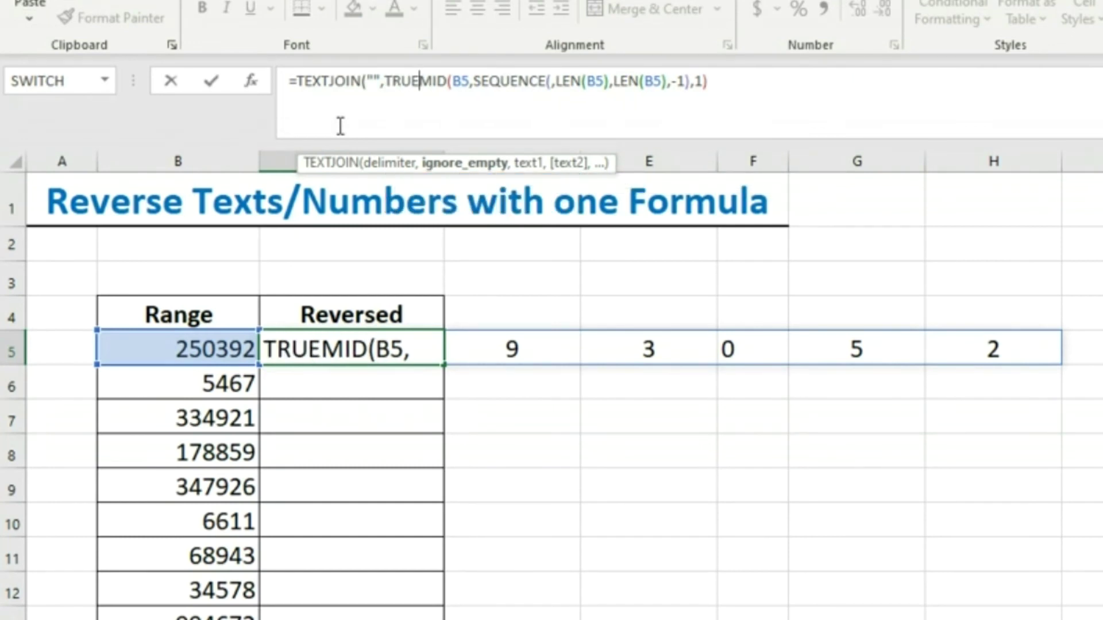
{"action": "type", "text": ","}
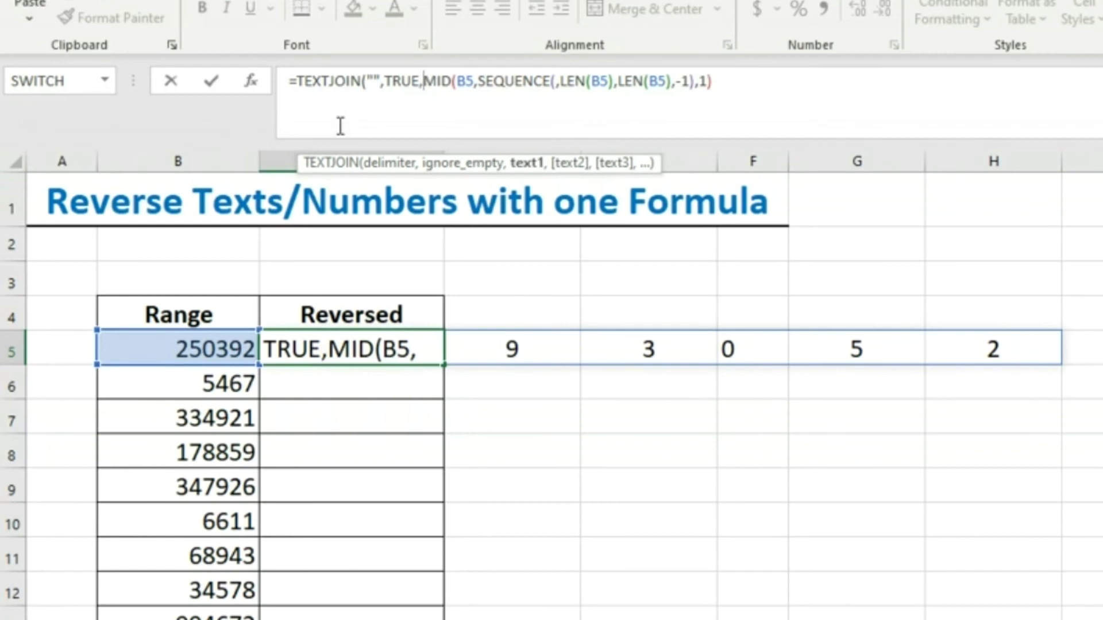
{"action": "left_click", "coordinate": [728, 81]}
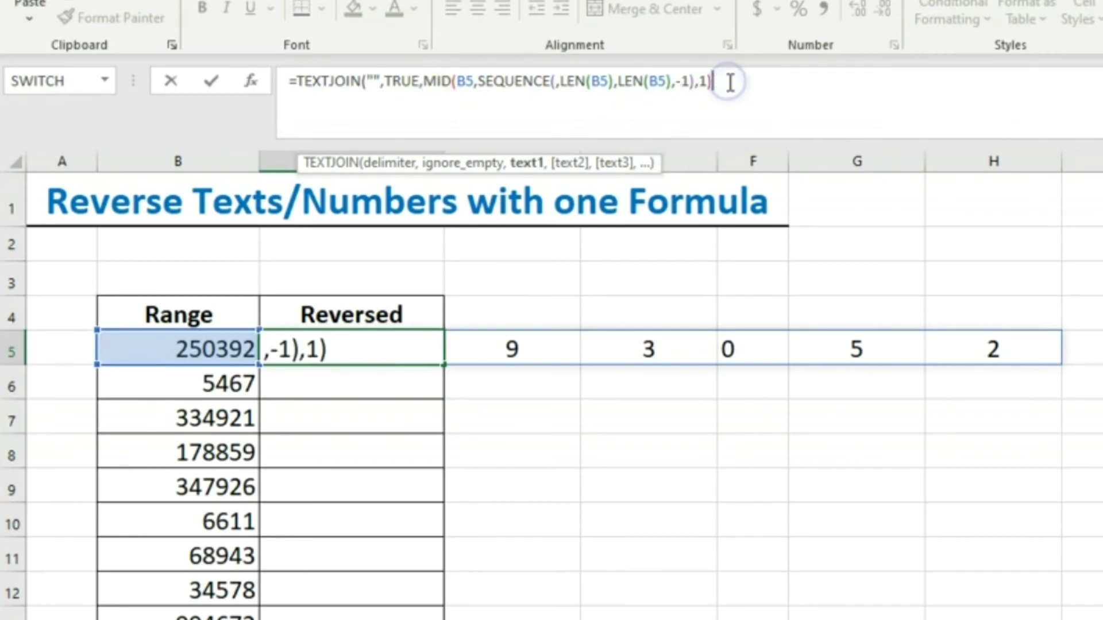
{"action": "type", "text": ")"}
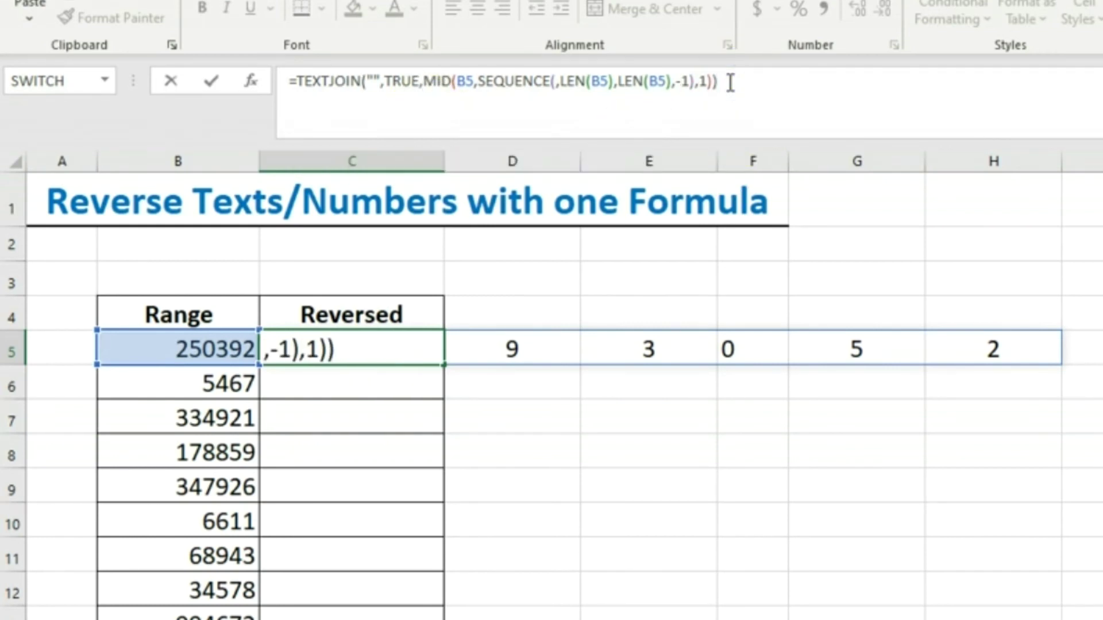
{"action": "key", "text": "Return"}
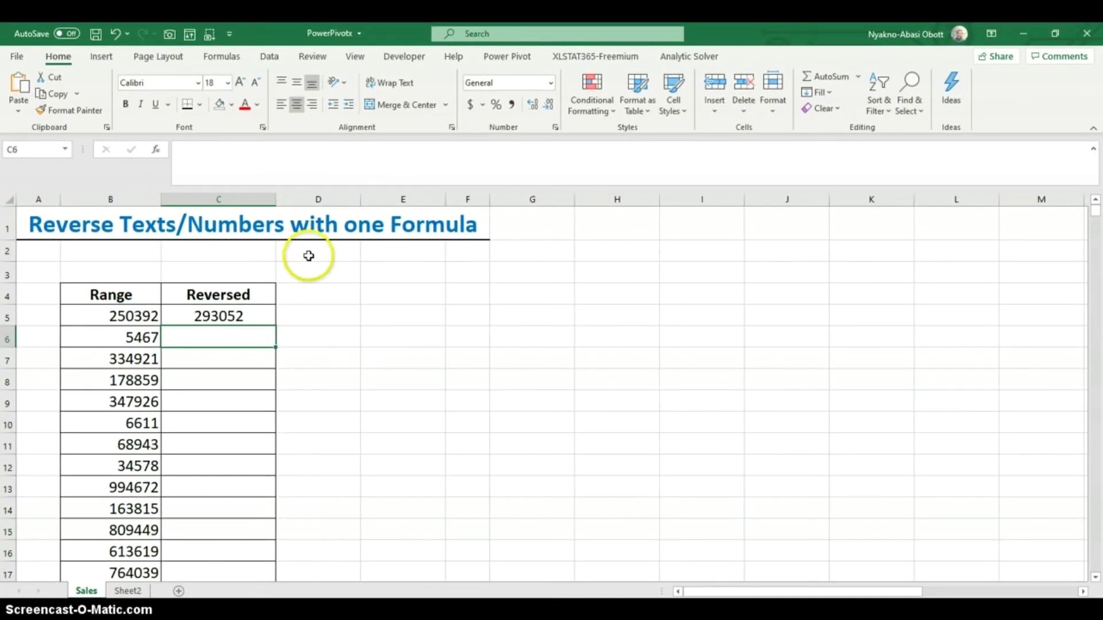
Fill the C5 formula down the whole Reversed column and look over the filled rows
{"action": "left_click", "coordinate": [267, 315]}
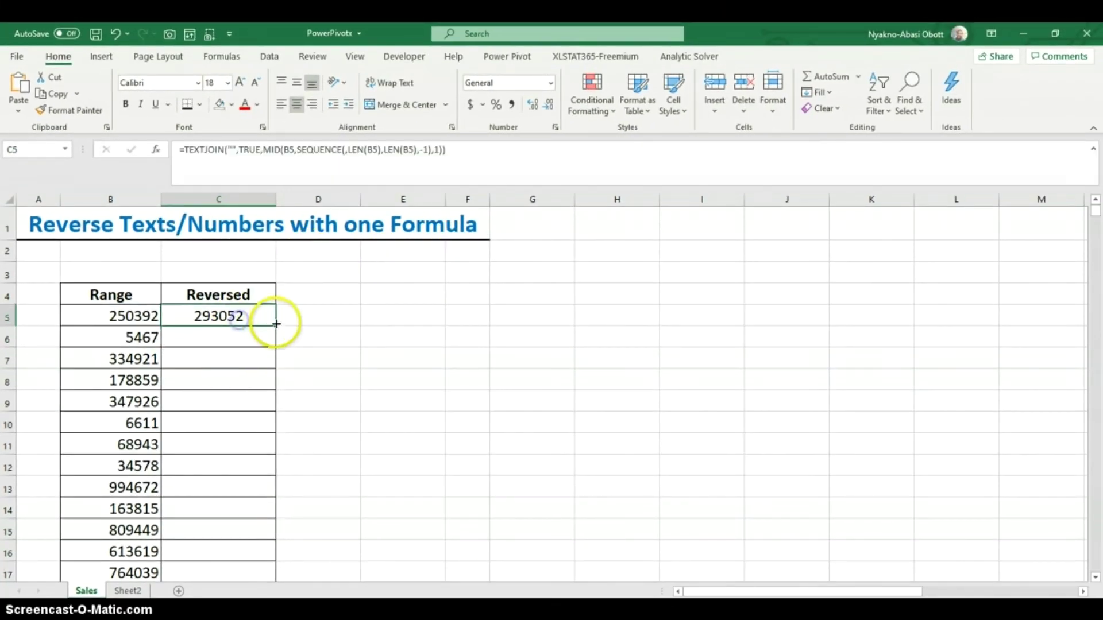
{"action": "double_click", "coordinate": [278, 326]}
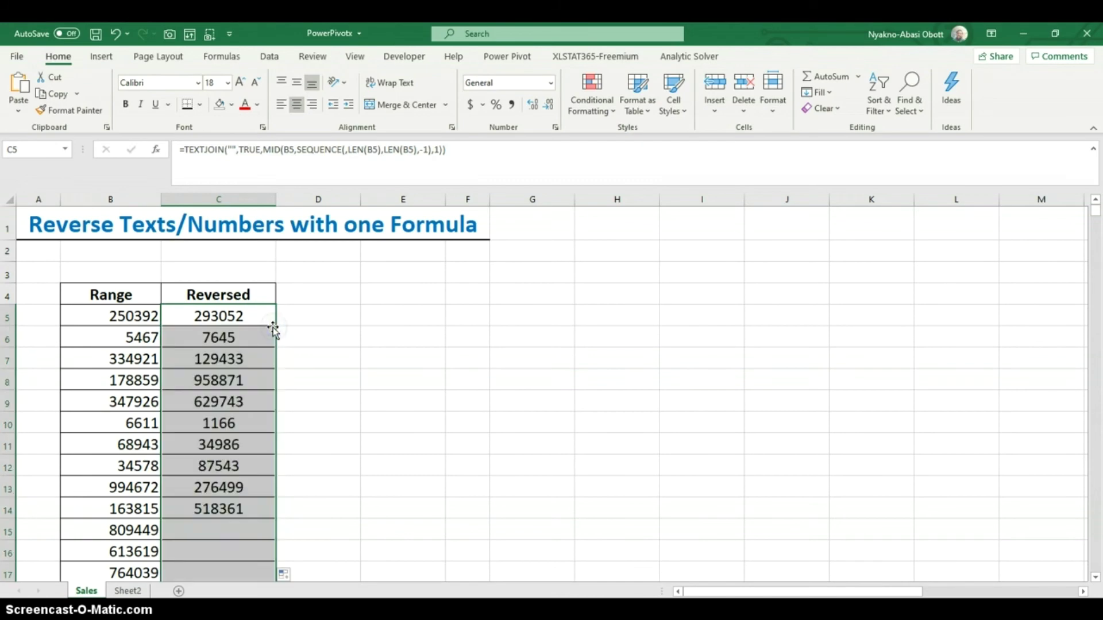
{"action": "scroll", "coordinate": [240, 354], "scroll_direction": "down", "scroll_amount": 1}
{"action": "scroll", "coordinate": [242, 351], "scroll_direction": "down", "scroll_amount": 6}
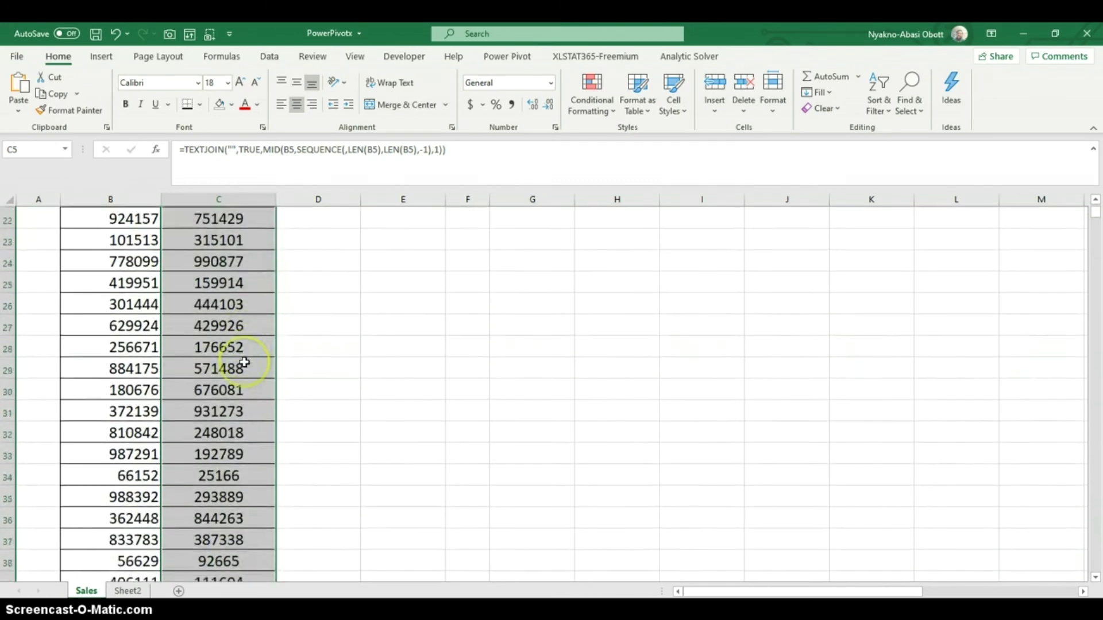
{"action": "scroll", "coordinate": [244, 348], "scroll_direction": "up", "scroll_amount": 7}
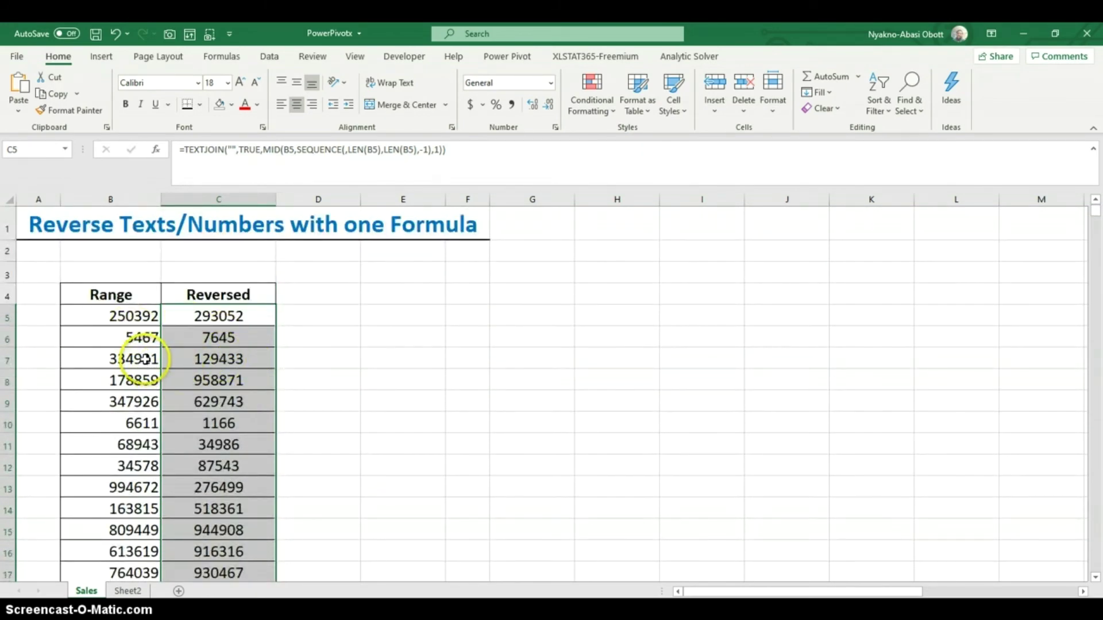
Replace the number in B6 of the Range column with 890672 to test the reversal formula
{"action": "left_click", "coordinate": [142, 340]}
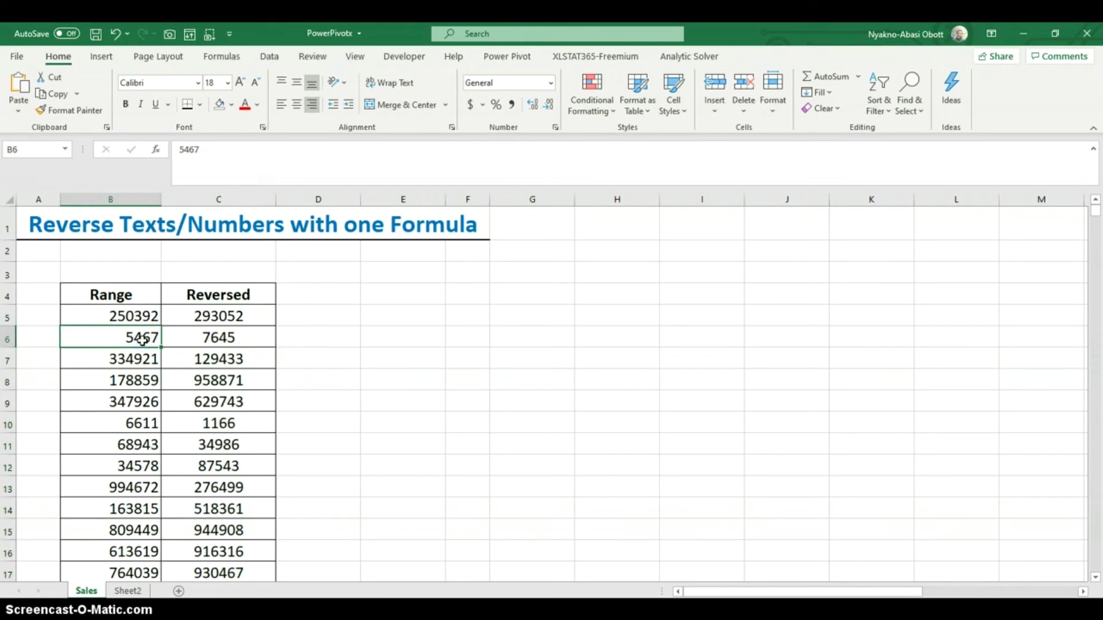
{"action": "type", "text": "890"}
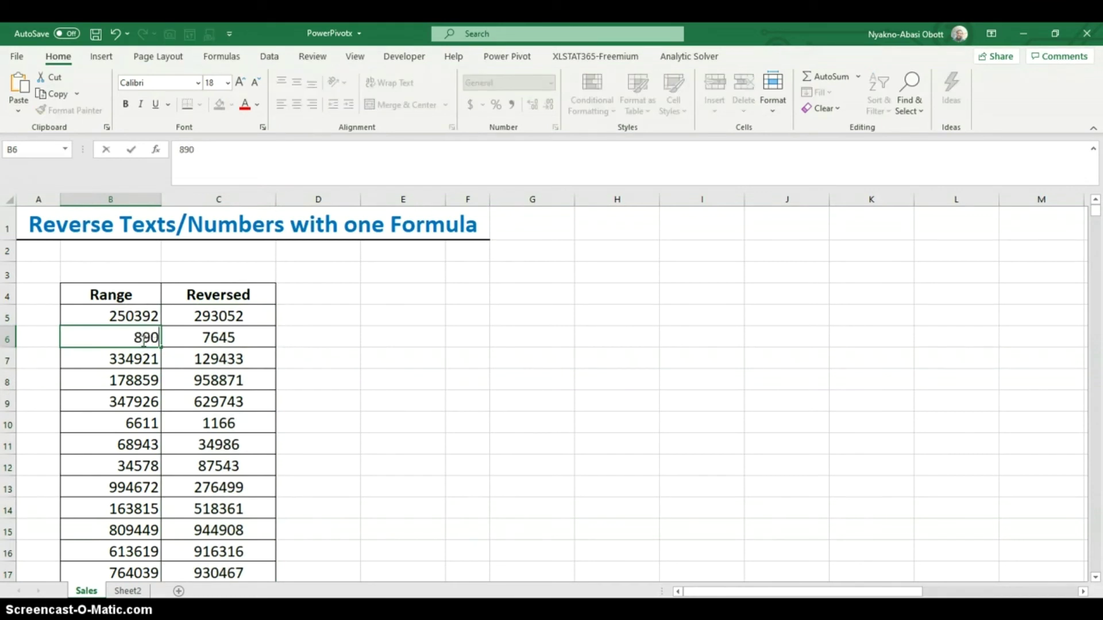
{"action": "type", "text": "672"}
{"action": "left_click", "coordinate": [387, 375]}
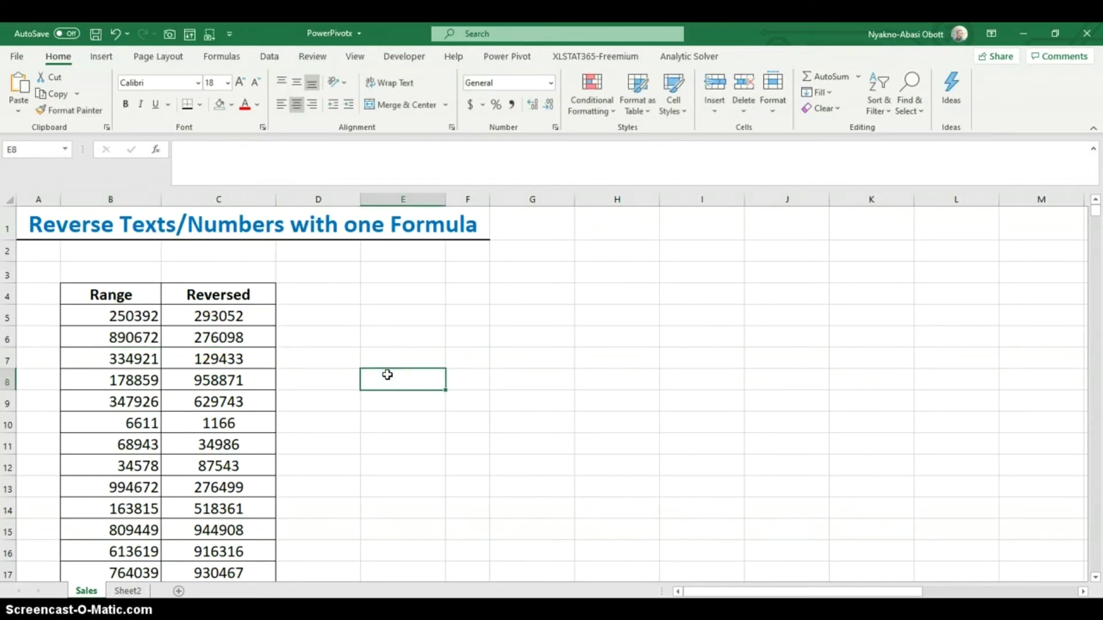
Replace the number in B12 with a person's first name to test the formula on text
{"action": "scroll", "coordinate": [133, 408], "scroll_direction": "down", "scroll_amount": 1}
{"action": "left_click", "coordinate": [136, 389]}
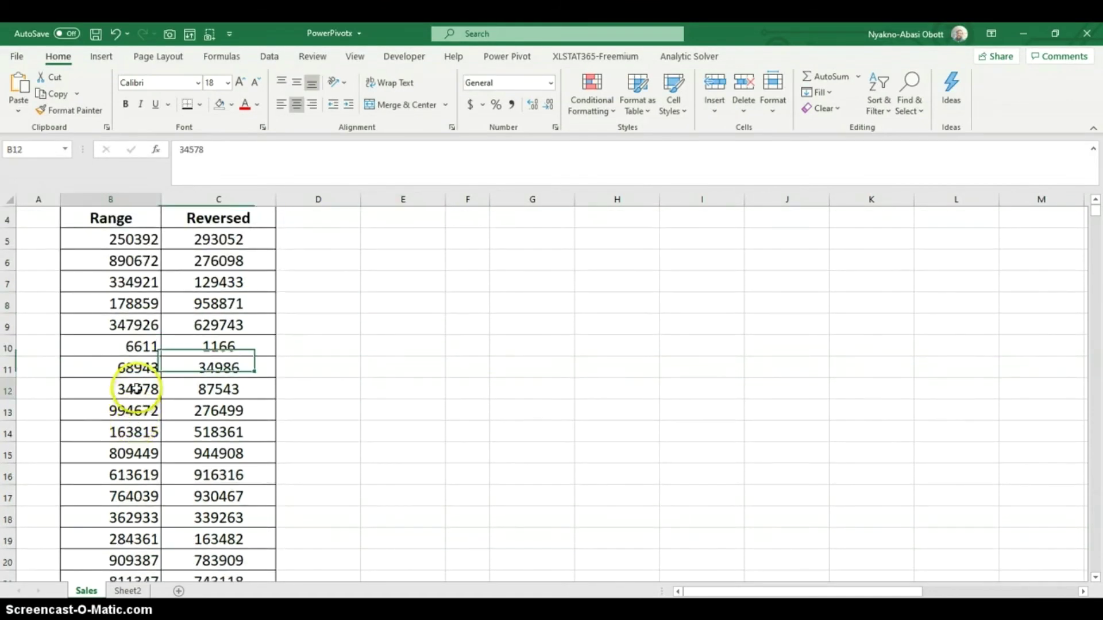
{"action": "type", "text": "Tyler"}
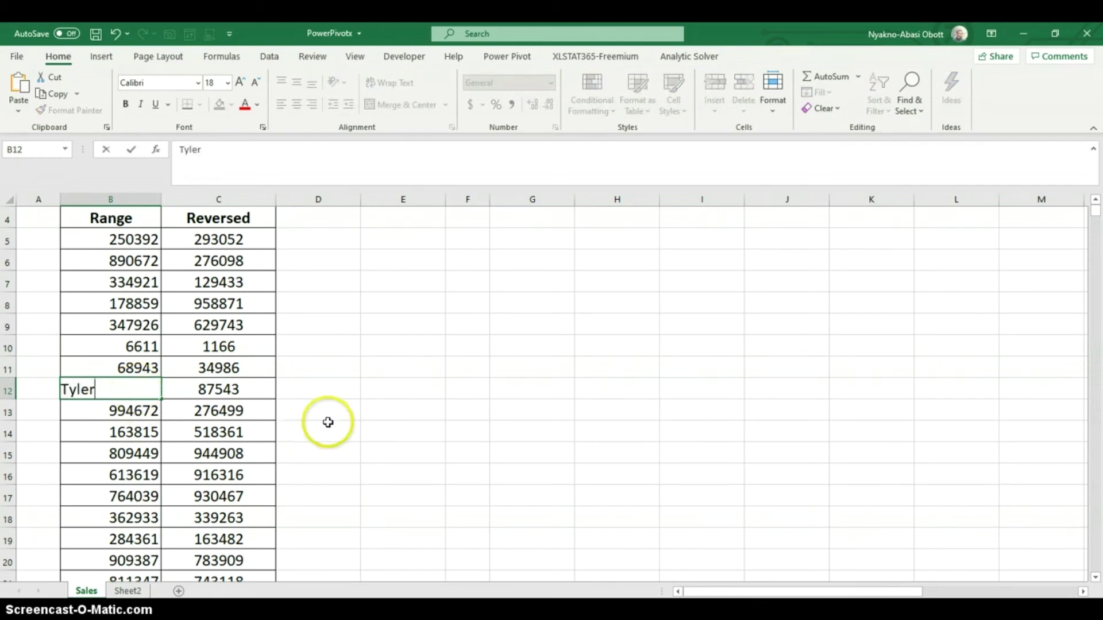
{"action": "left_click", "coordinate": [386, 386]}
{"action": "scroll", "coordinate": [337, 381], "scroll_direction": "up", "scroll_amount": 1}
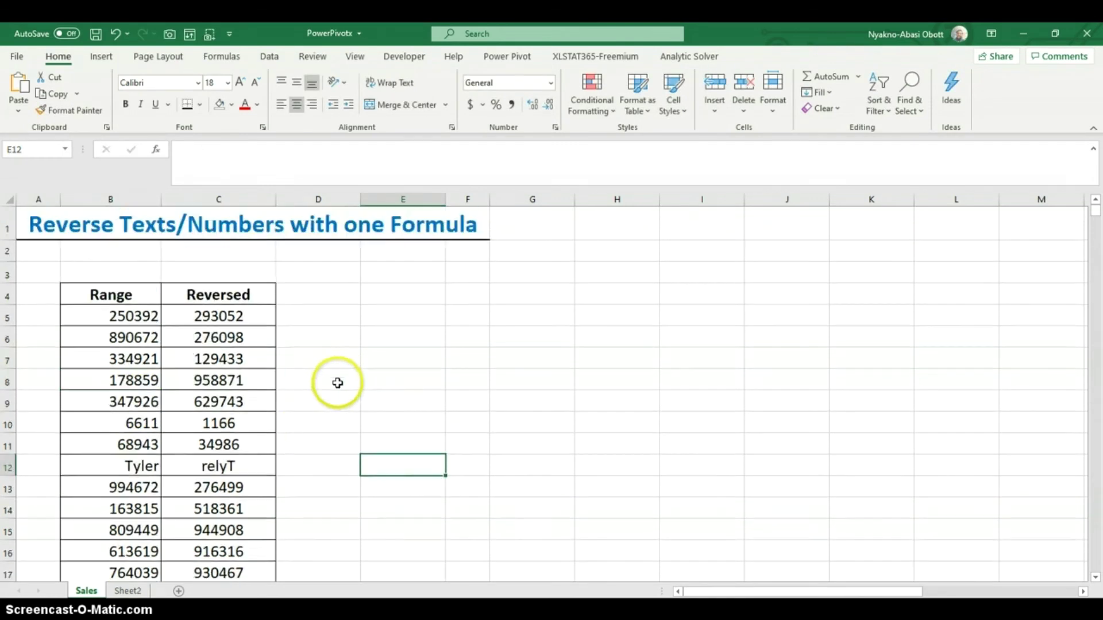
Copy the TEXTJOIN formula text from C5 without its equals sign, and leave the cell unchanged
{"action": "left_click", "coordinate": [257, 320]}
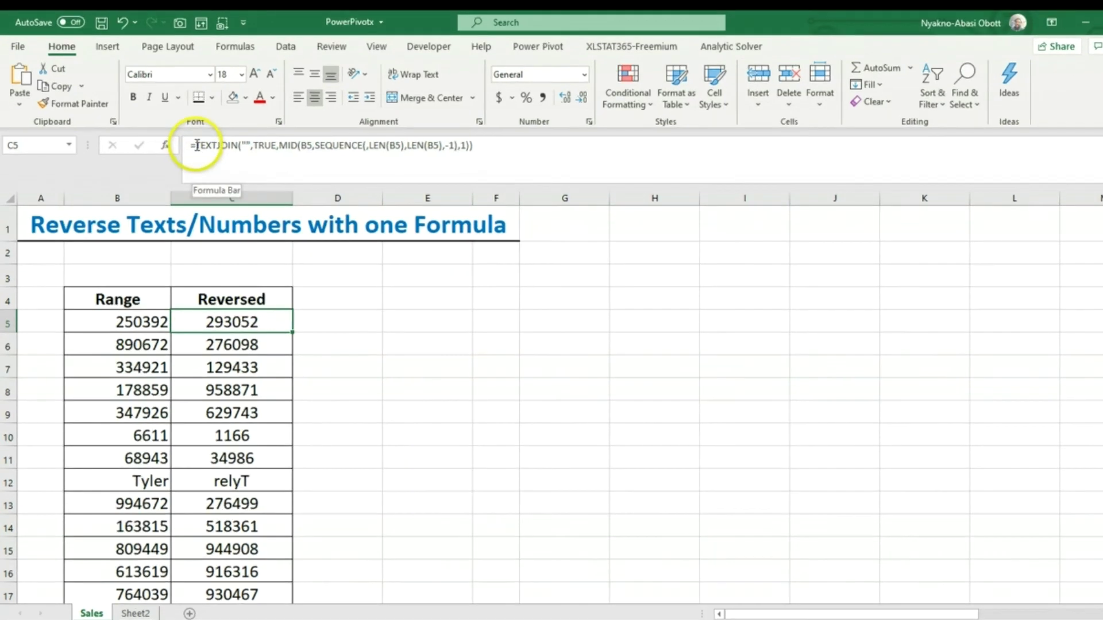
{"action": "left_click", "coordinate": [189, 149]}
{"action": "left_click_drag", "start_coordinate": [430, 132], "coordinate": [632, 131]}
{"action": "key", "text": "ctrl+c"}
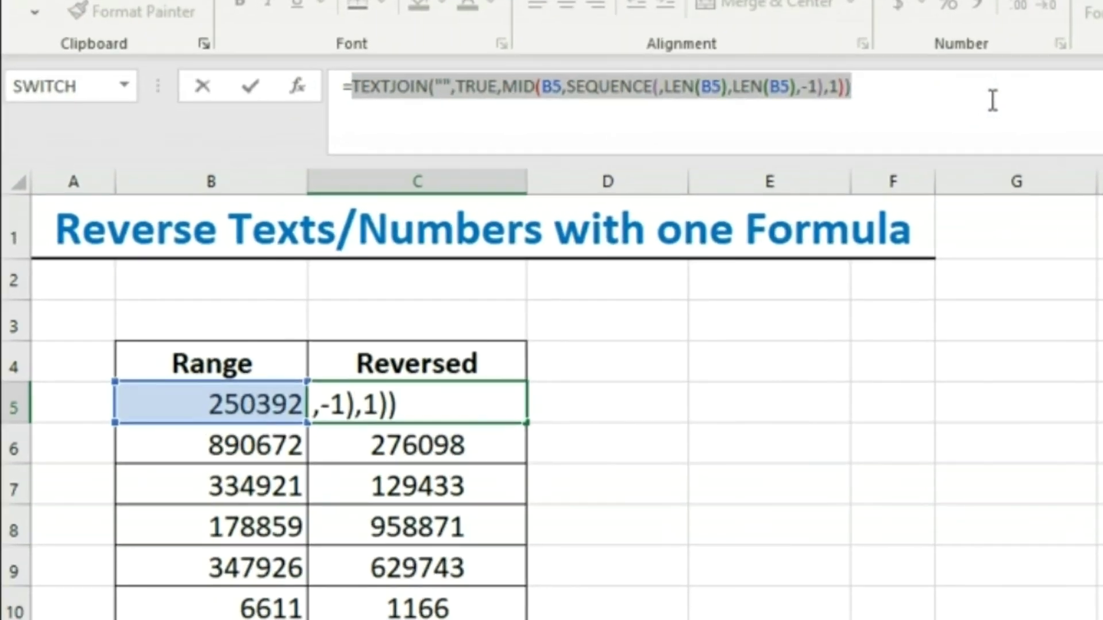
{"action": "key", "text": "Escape"}
{"action": "left_click", "coordinate": [419, 404]}
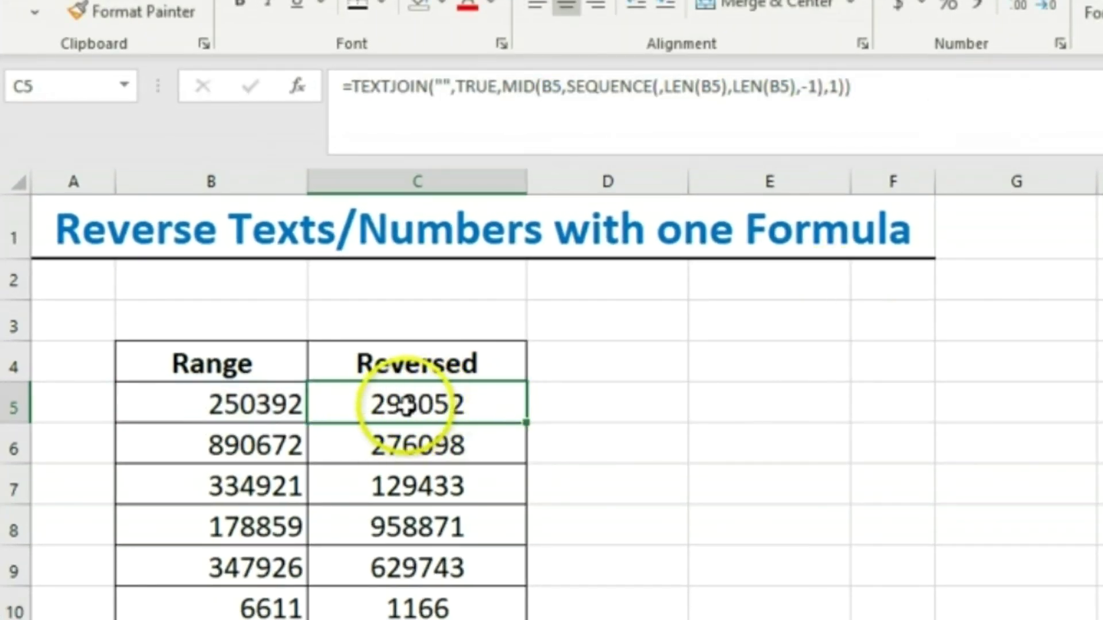
Wrap the TEXTJOIN formula in C5 in a VALUE function so that reversed numbers are returned as numbers
{"action": "left_click", "coordinate": [352, 88]}
{"action": "type", "text": "value"}
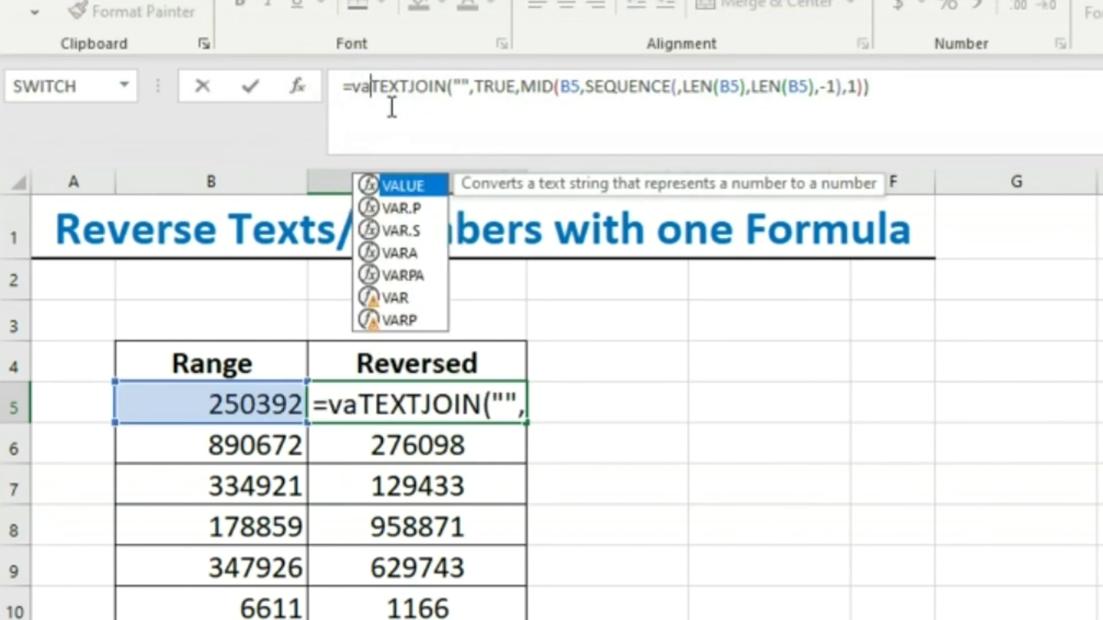
{"action": "key", "text": "Tab"}
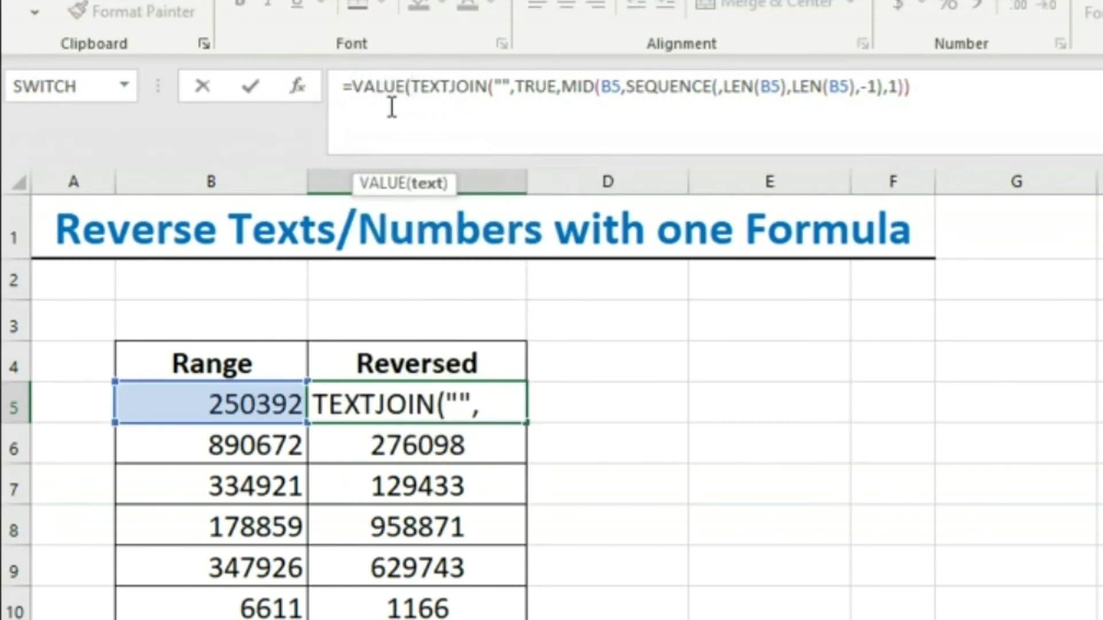
{"action": "left_click", "coordinate": [926, 87]}
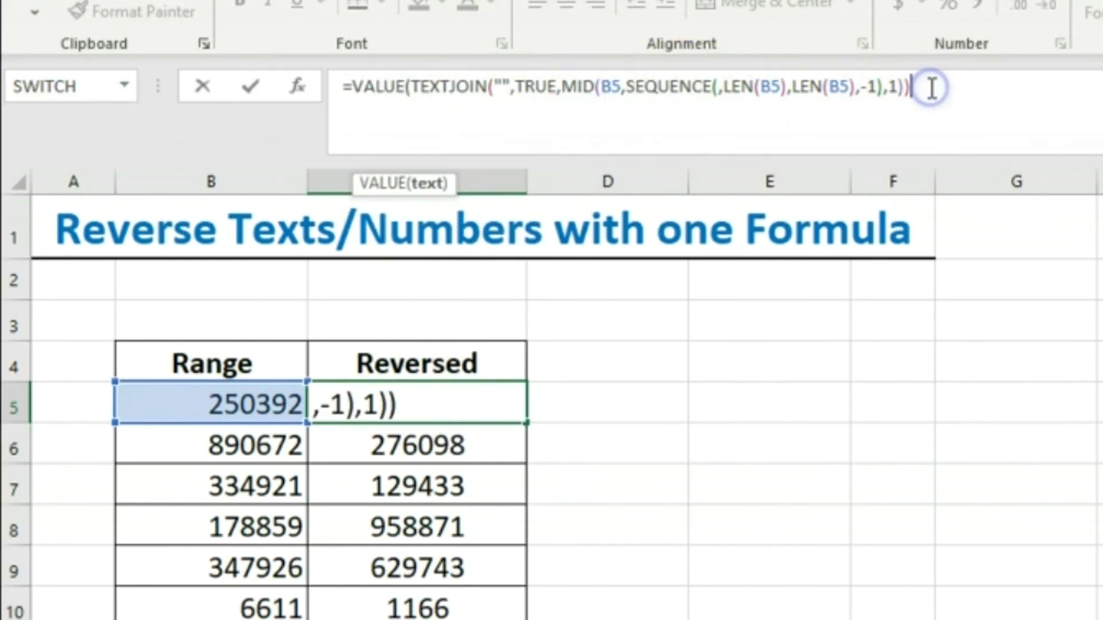
{"action": "type", "text": "))"}
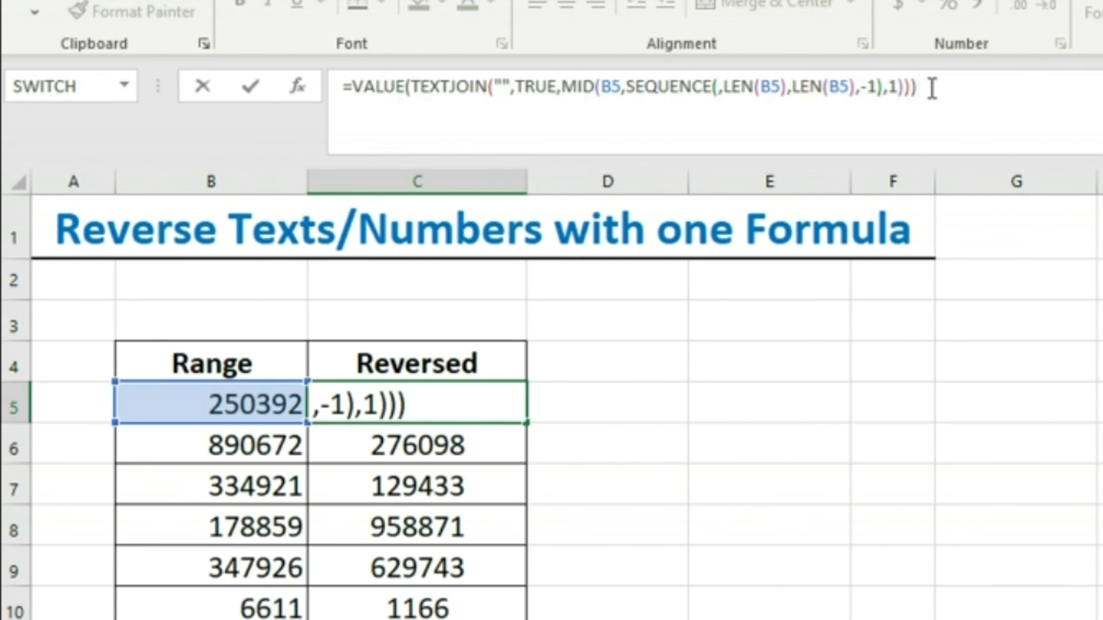
{"action": "key", "text": "Return"}
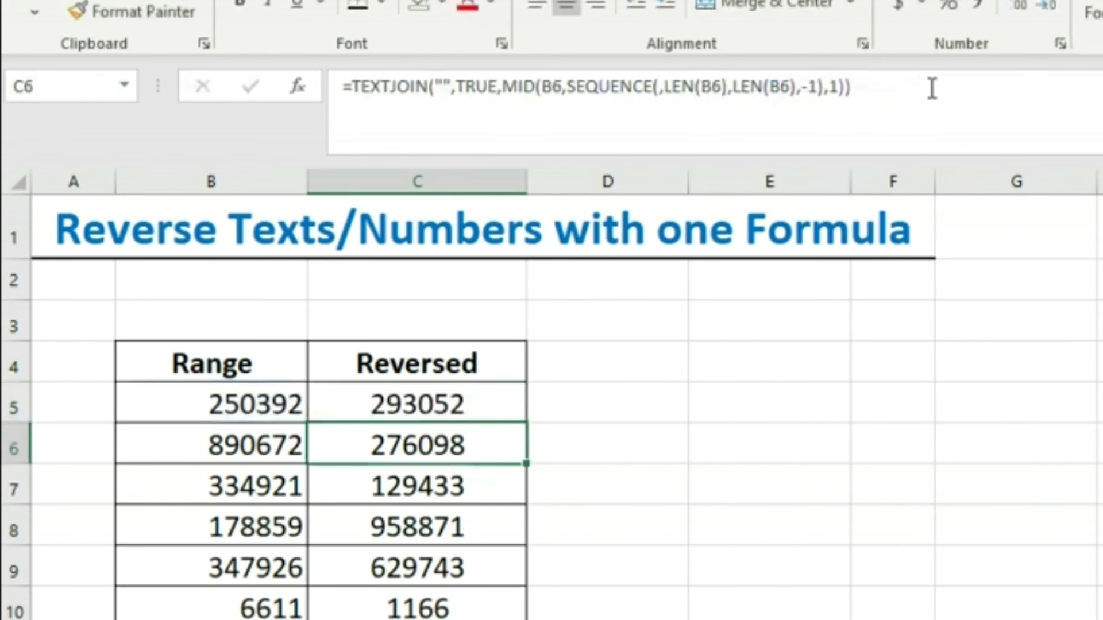
Fill the VALUE formula from C5 down the Reversed column and check the number and text rows
{"action": "left_click", "coordinate": [443, 405]}
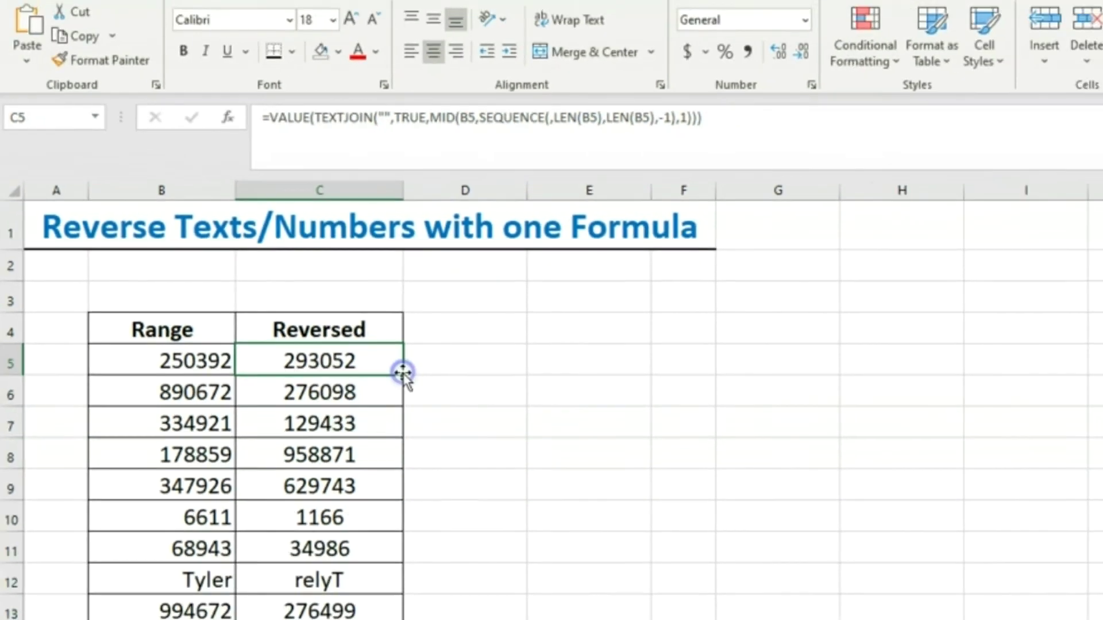
{"action": "double_click", "coordinate": [509, 414]}
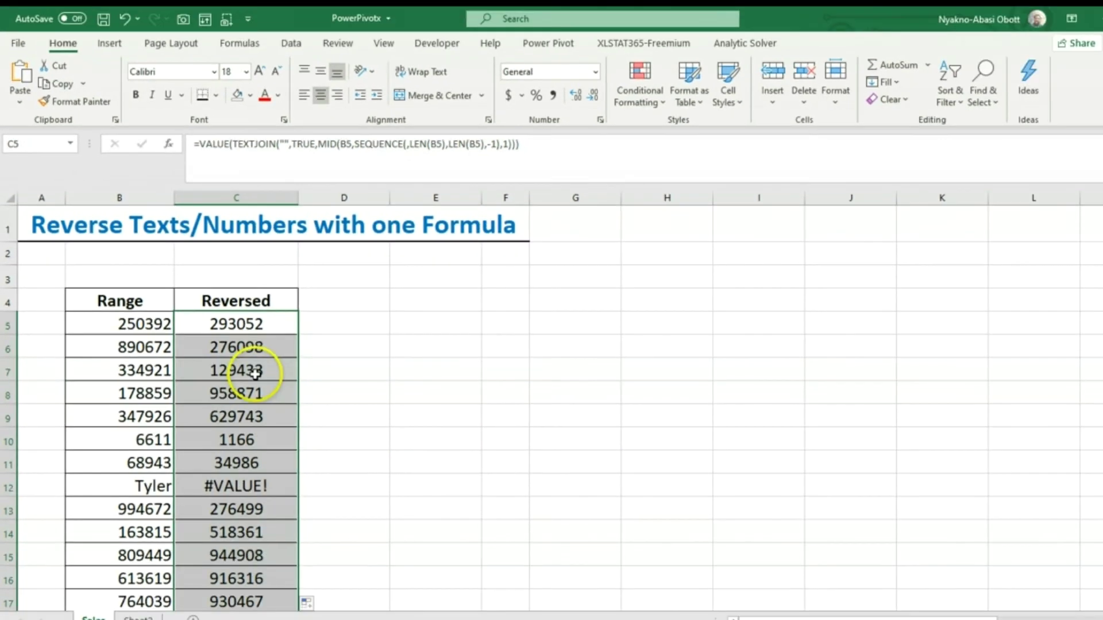
{"action": "scroll", "coordinate": [402, 516], "scroll_direction": "down", "scroll_amount": 1}
{"action": "scroll", "coordinate": [206, 409], "scroll_direction": "down", "scroll_amount": 1}
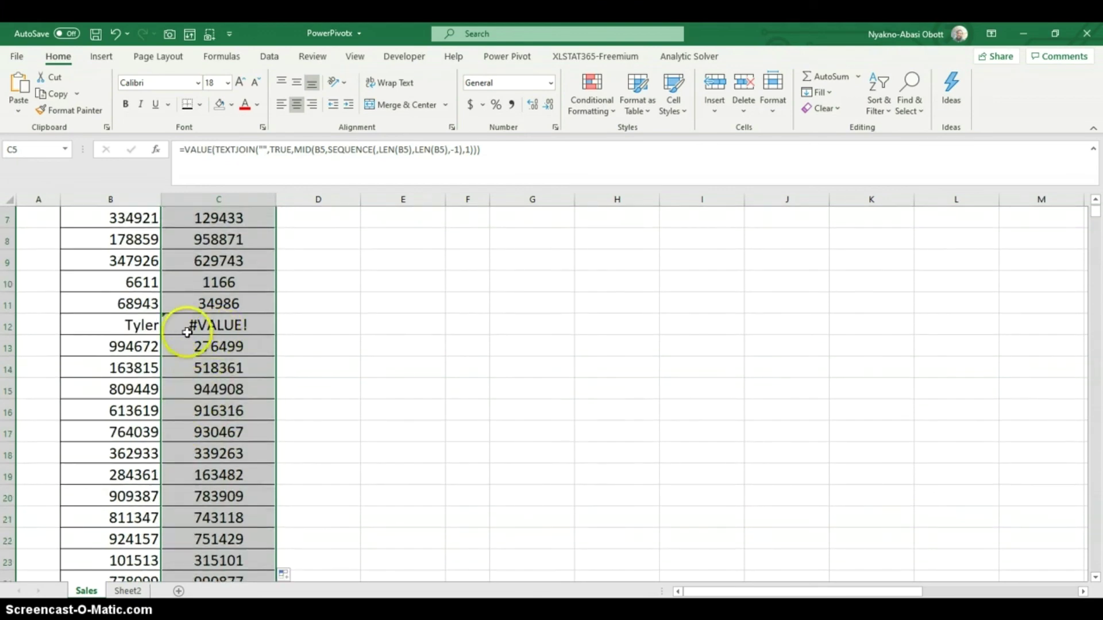
{"action": "scroll", "coordinate": [233, 332], "scroll_direction": "up", "scroll_amount": 2}
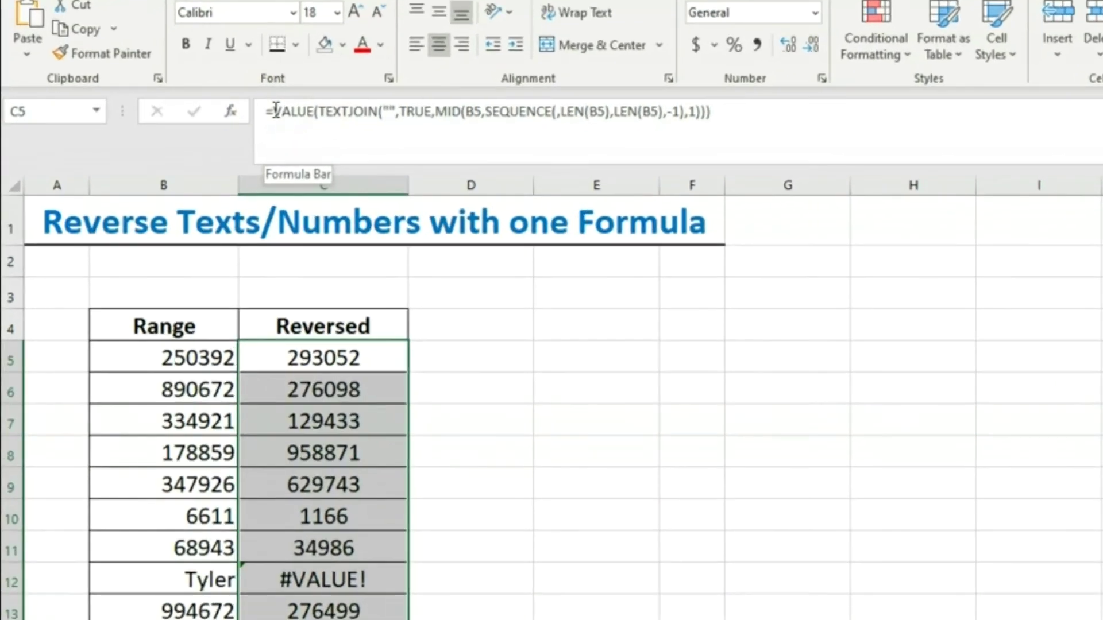
Wrap the C5 formula in IFERROR, with the copied TEXTJOIN formula as the value if error
{"action": "left_click", "coordinate": [228, 131]}
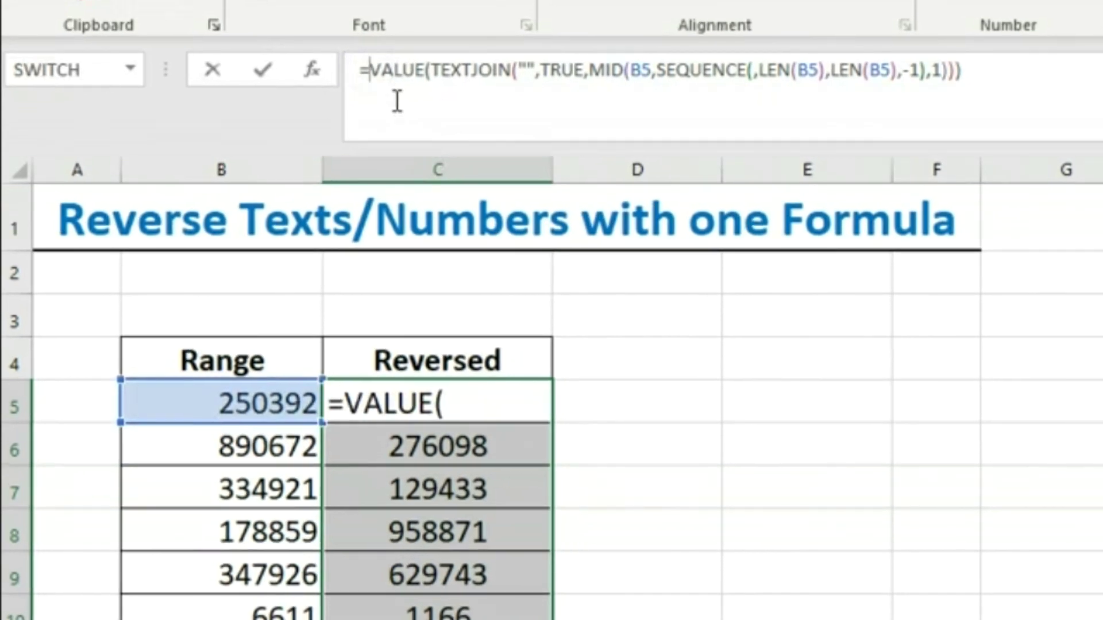
{"action": "type", "text": "iferr"}
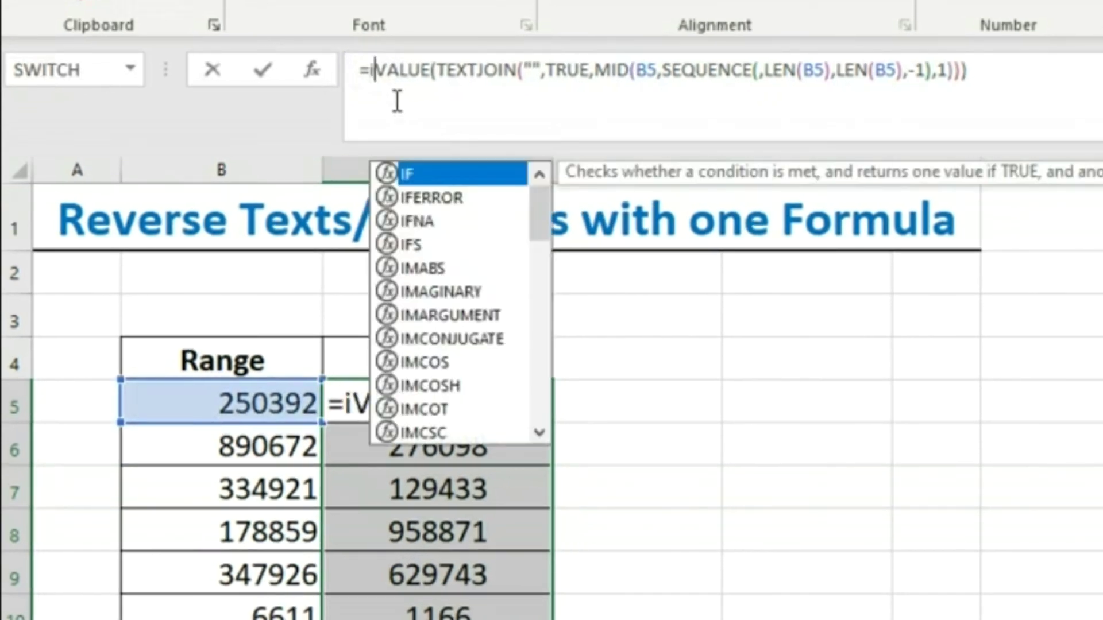
{"action": "key", "text": "Tab"}
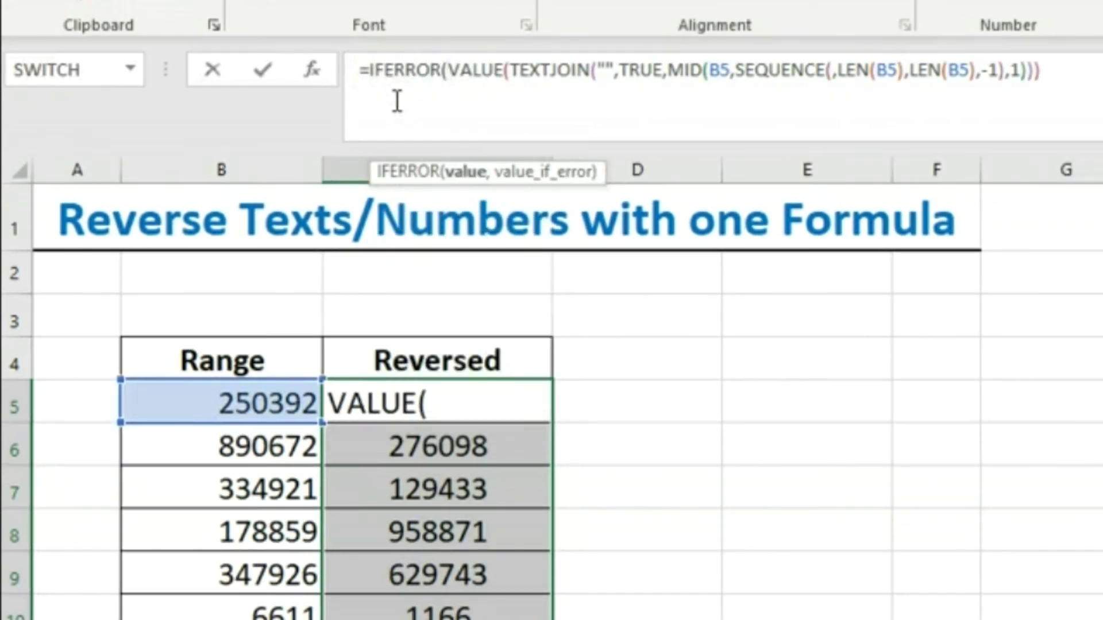
{"action": "left_click", "coordinate": [1078, 69]}
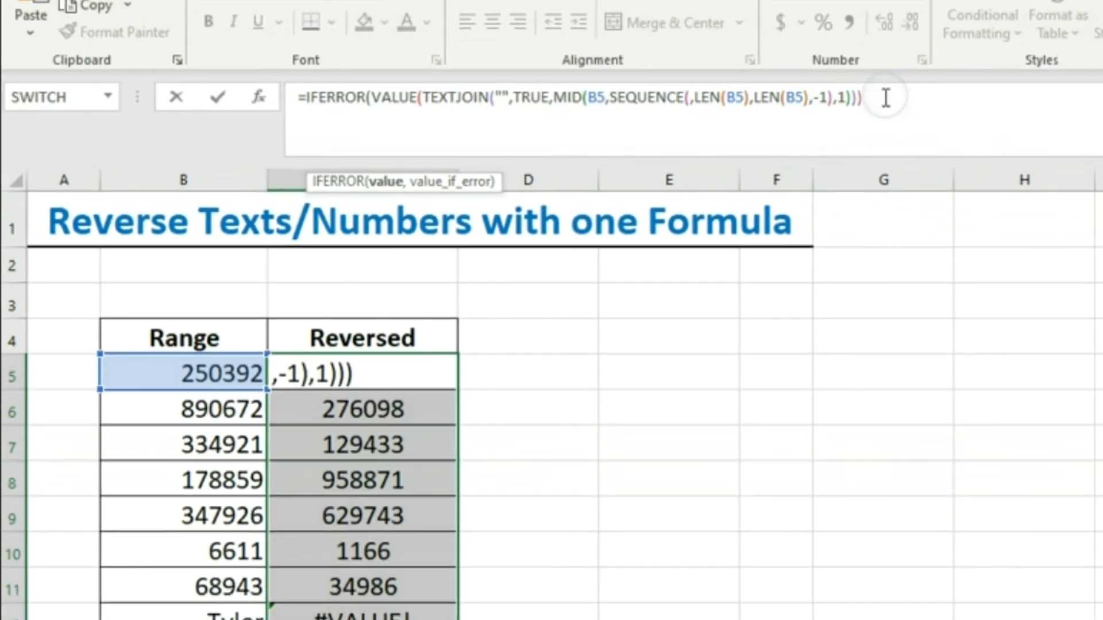
{"action": "type", "text": ","}
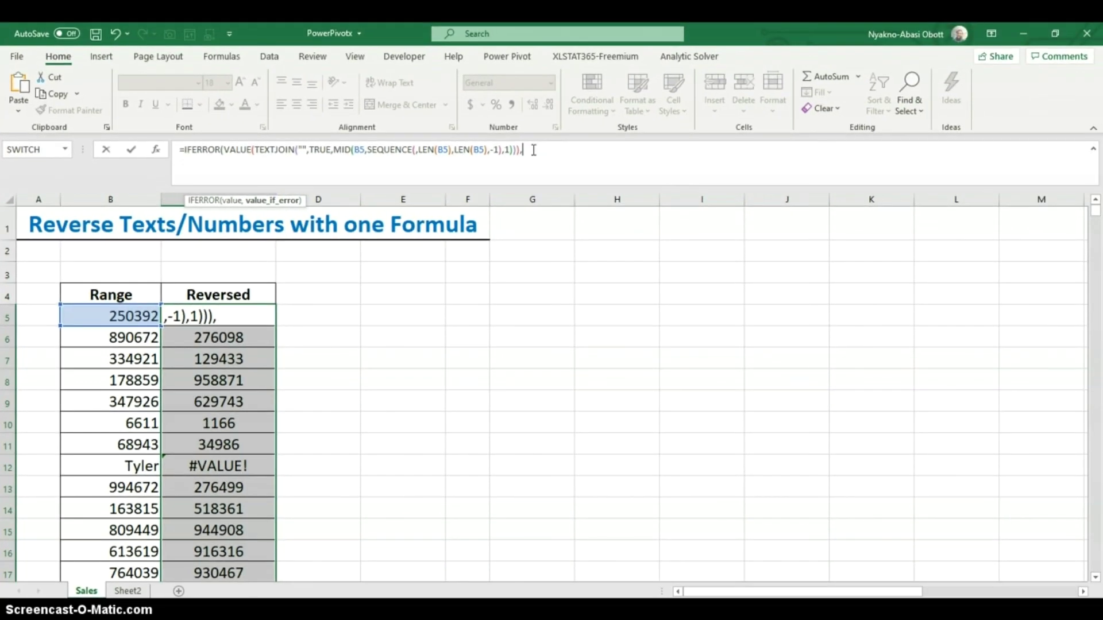
{"action": "key", "text": "ctrl+v"}
{"action": "type", "text": ")"}
{"action": "key", "text": "Return"}
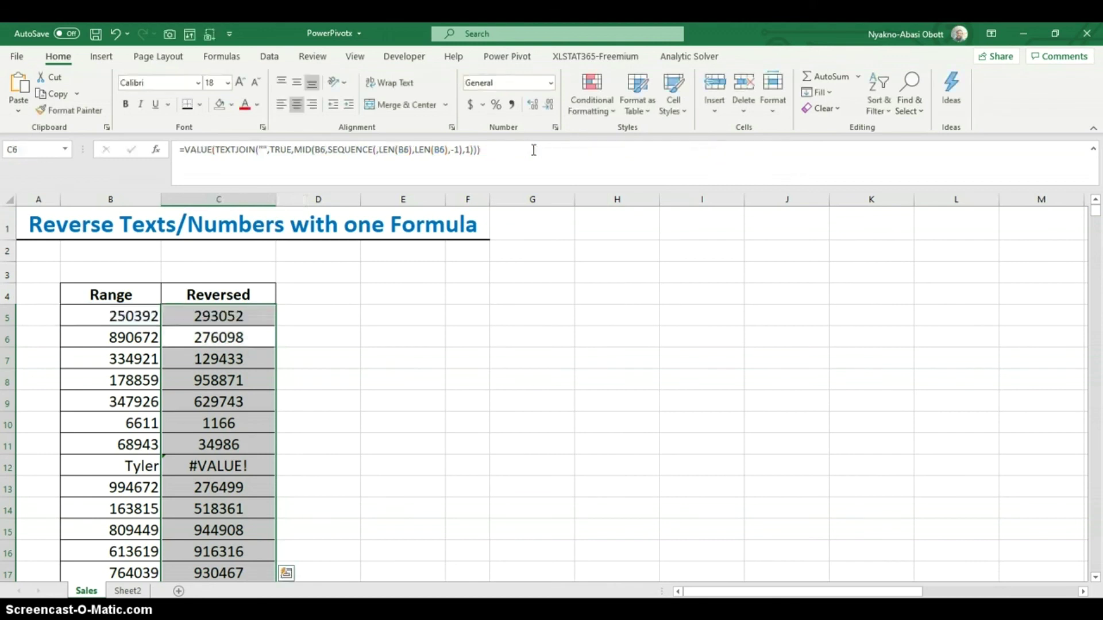
Fill the IFERROR formula from C5 down the whole Reversed column and look over the rows
{"action": "left_click", "coordinate": [263, 321]}
{"action": "double_click", "coordinate": [275, 326]}
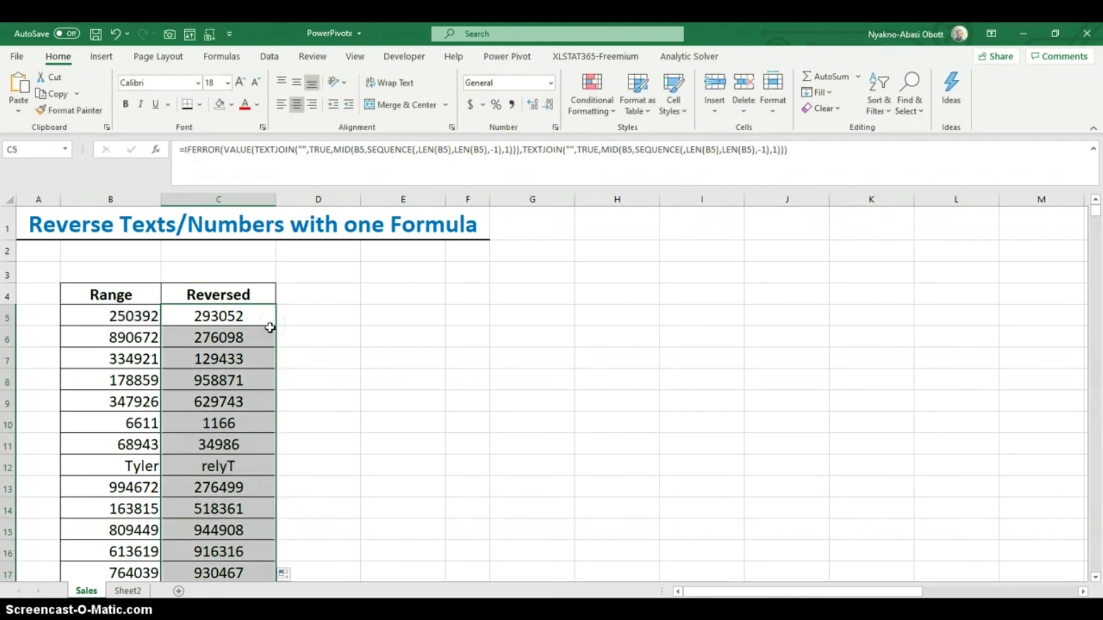
{"action": "scroll", "coordinate": [268, 328], "scroll_direction": "down", "scroll_amount": 2}
Replace the number in B14 of the Range column with a person's first name to test the formula on text
{"action": "left_click", "coordinate": [127, 368]}
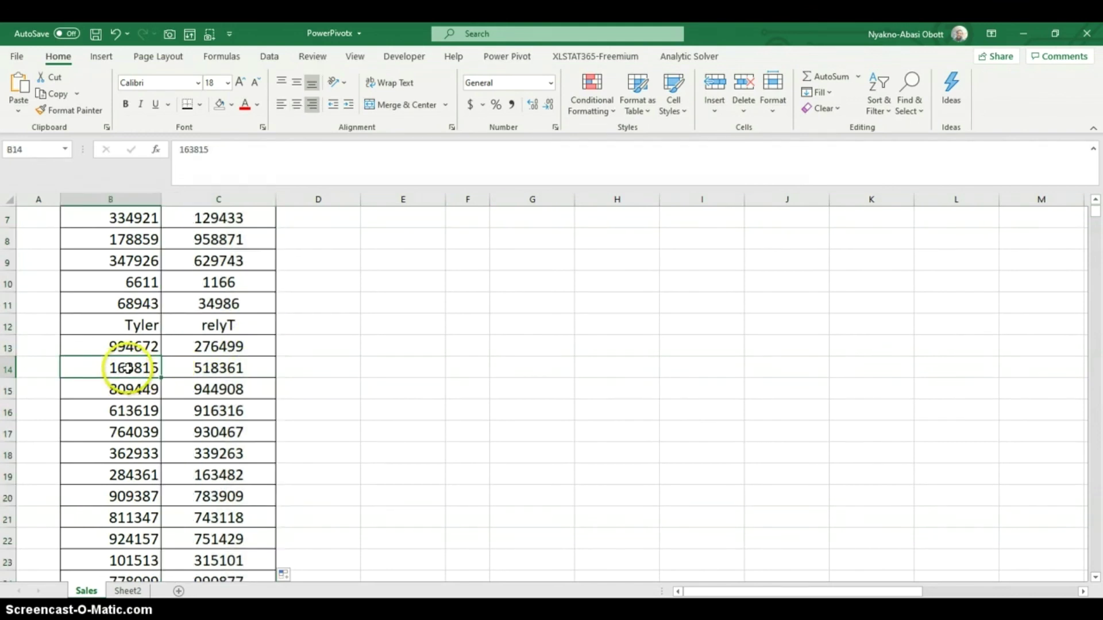
{"action": "type", "text": "sa"}
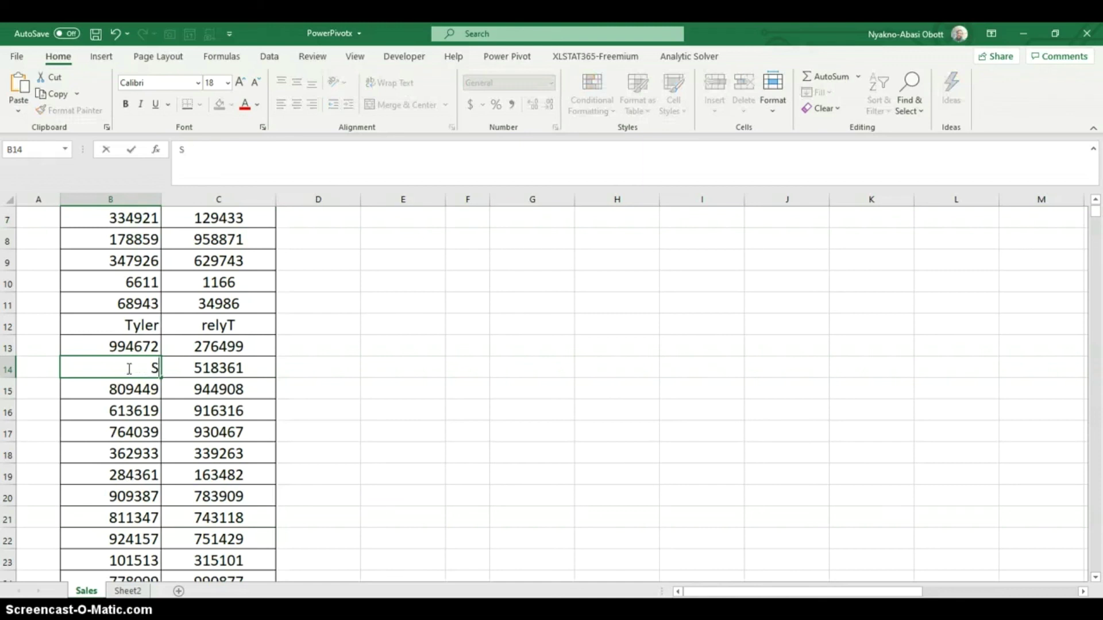
{"action": "type", "text": "lly"}
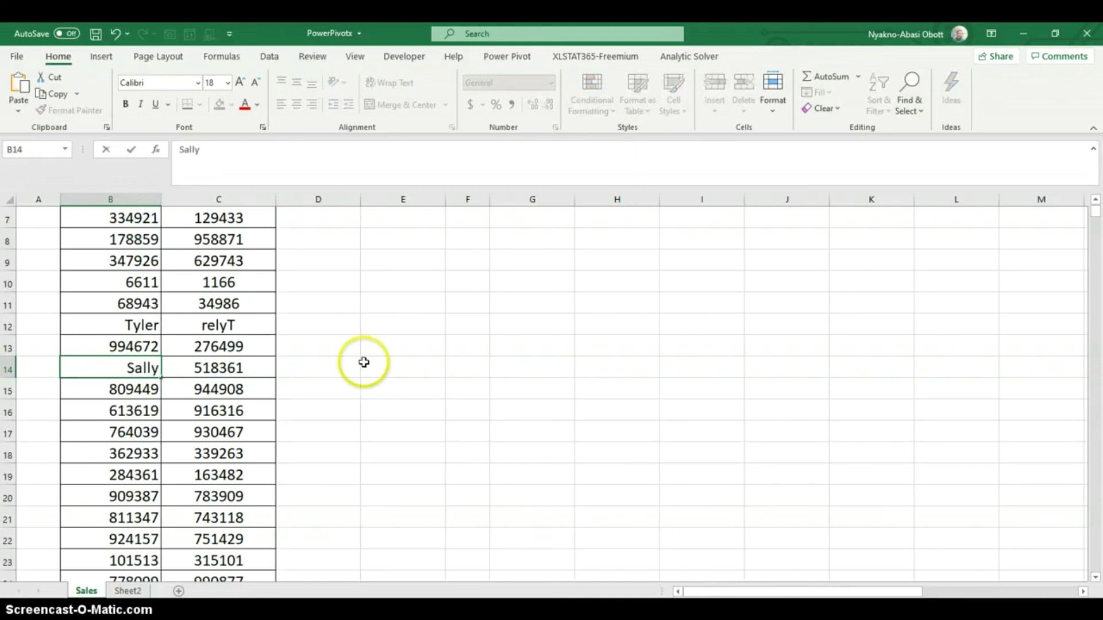
{"action": "left_click", "coordinate": [369, 386]}
{"action": "scroll", "coordinate": [336, 418], "scroll_direction": "up", "scroll_amount": 2}
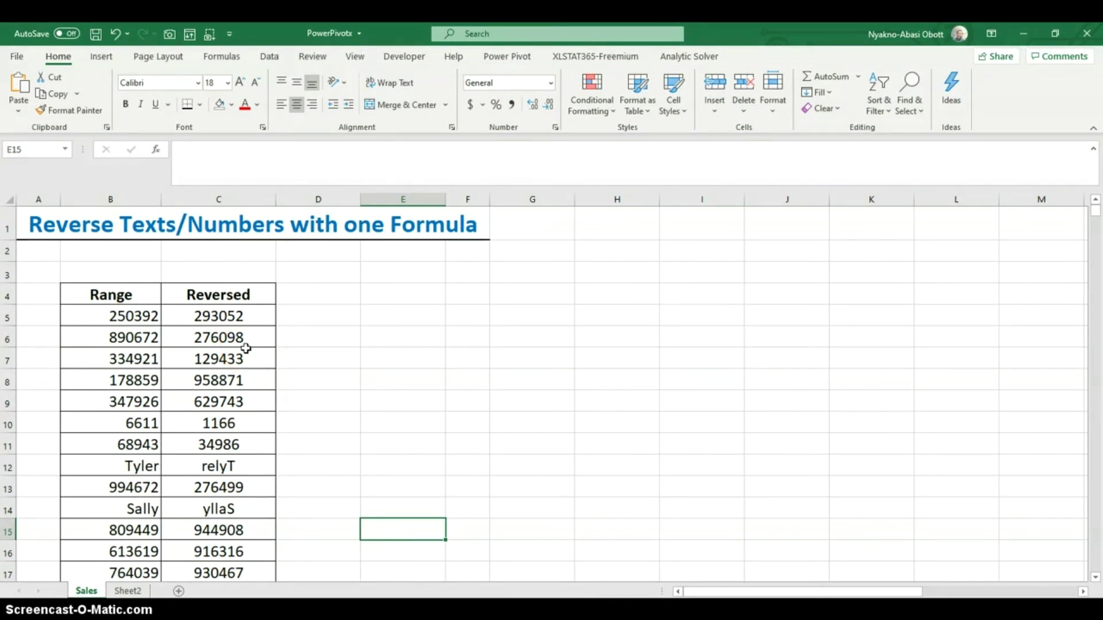
Test that C5 works as a number by calculating =C5+2 in E5, and clear the test cell
{"action": "left_click", "coordinate": [392, 316]}
{"action": "left_click", "coordinate": [231, 317]}
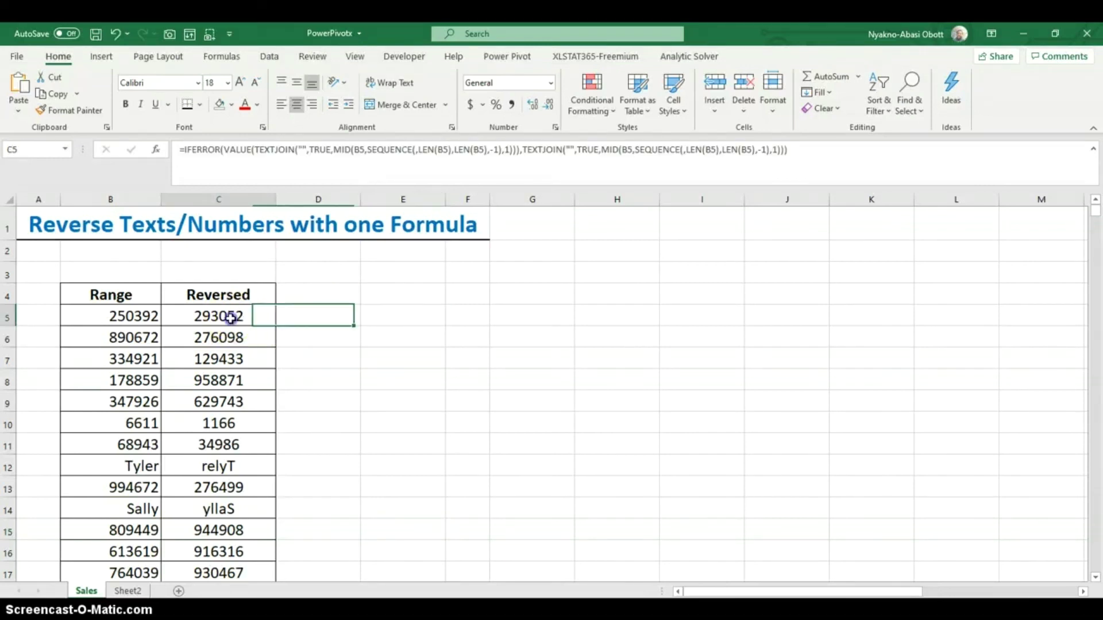
{"action": "left_click", "coordinate": [383, 317]}
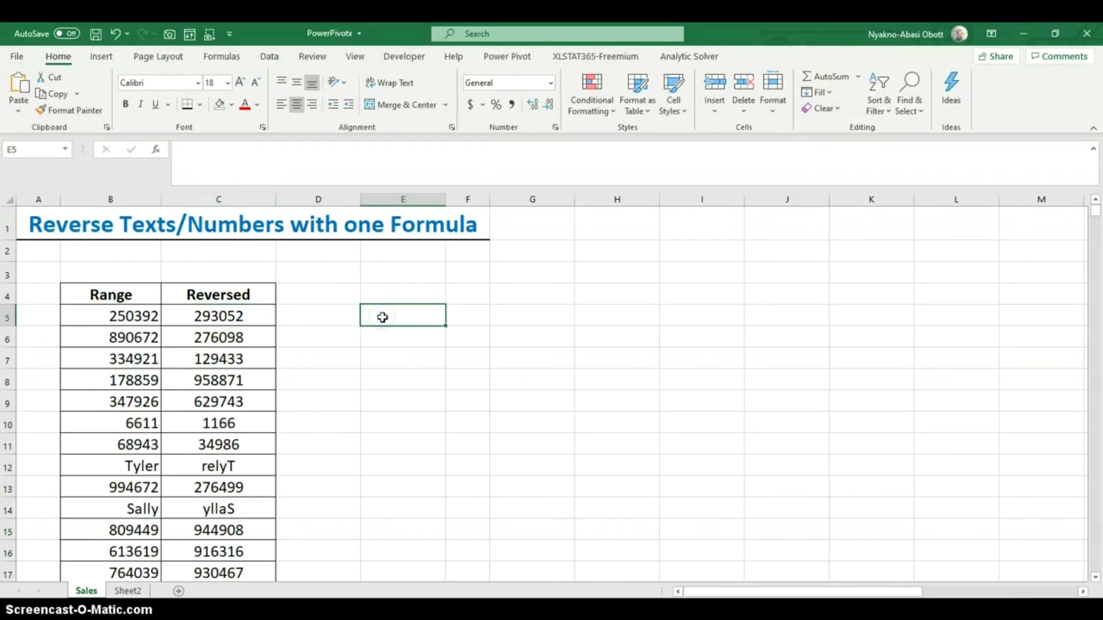
{"action": "type", "text": "="}
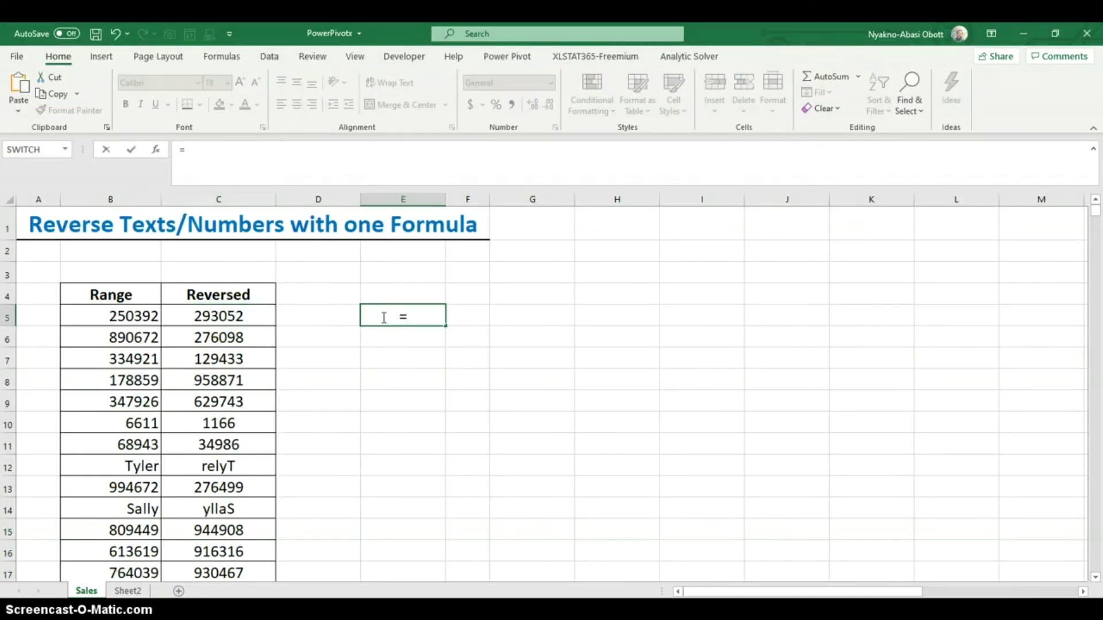
{"action": "left_click", "coordinate": [213, 316]}
{"action": "type", "text": "+2"}
{"action": "key", "text": "Return"}
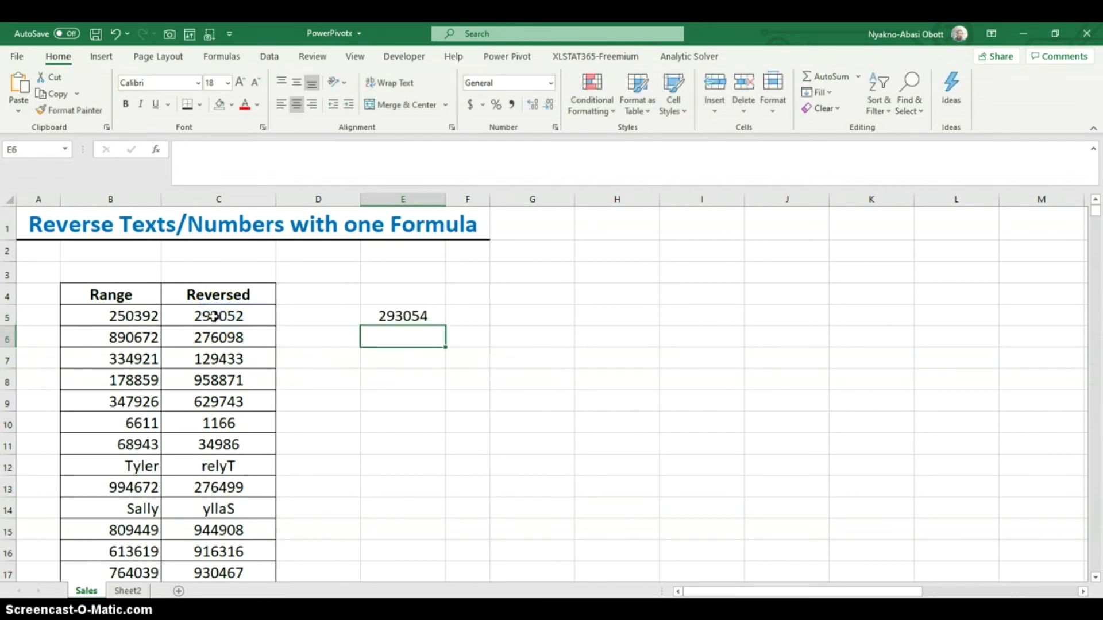
{"action": "left_click", "coordinate": [419, 313]}
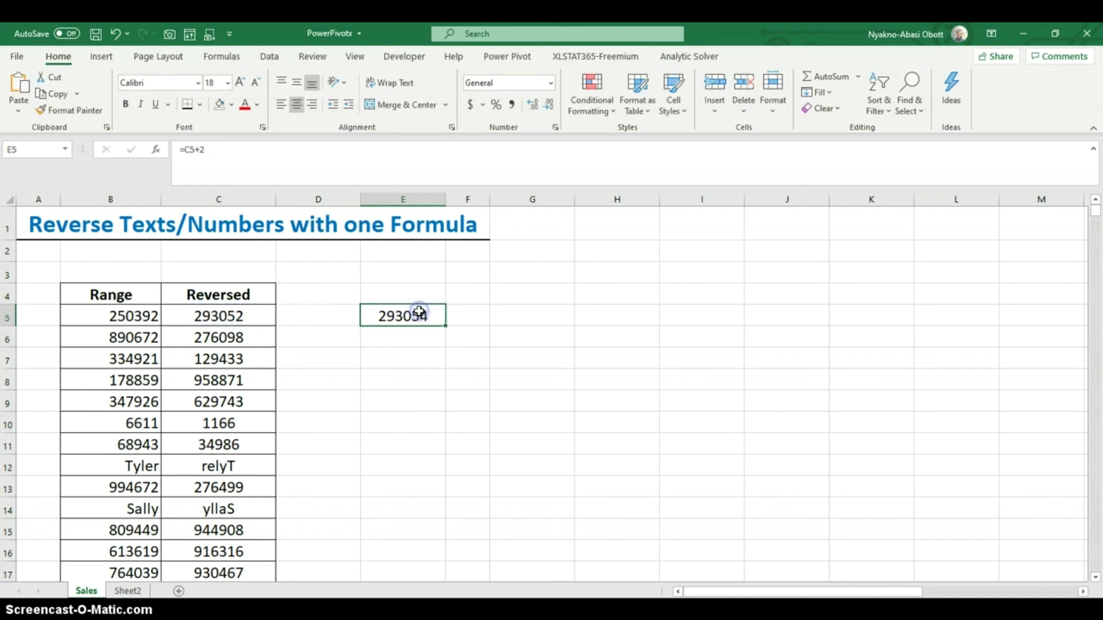
{"action": "key", "text": "Delete"}
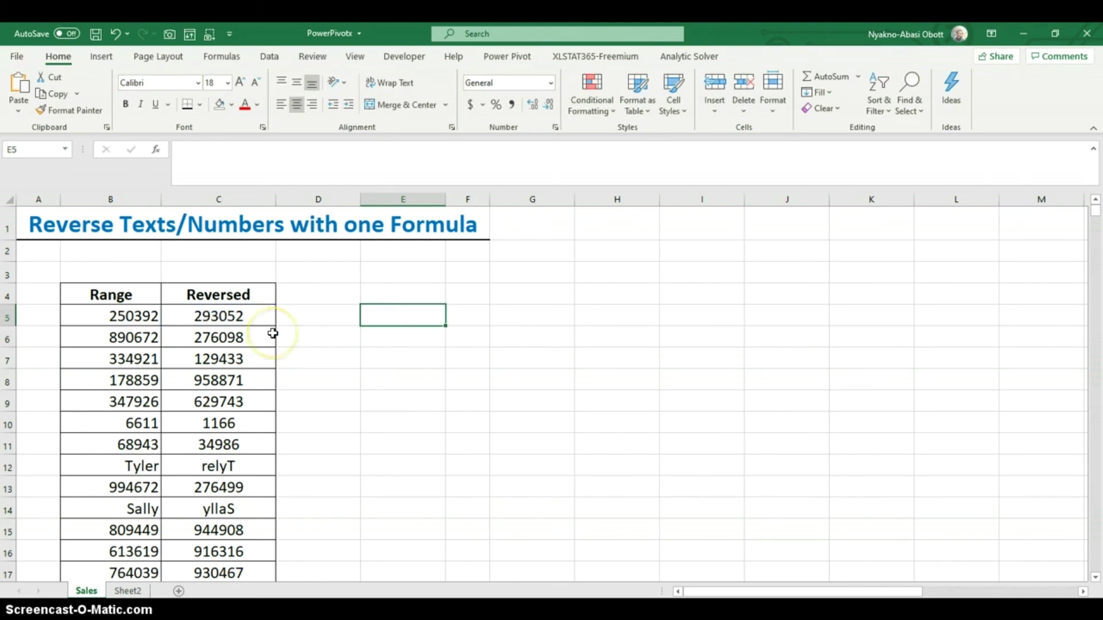